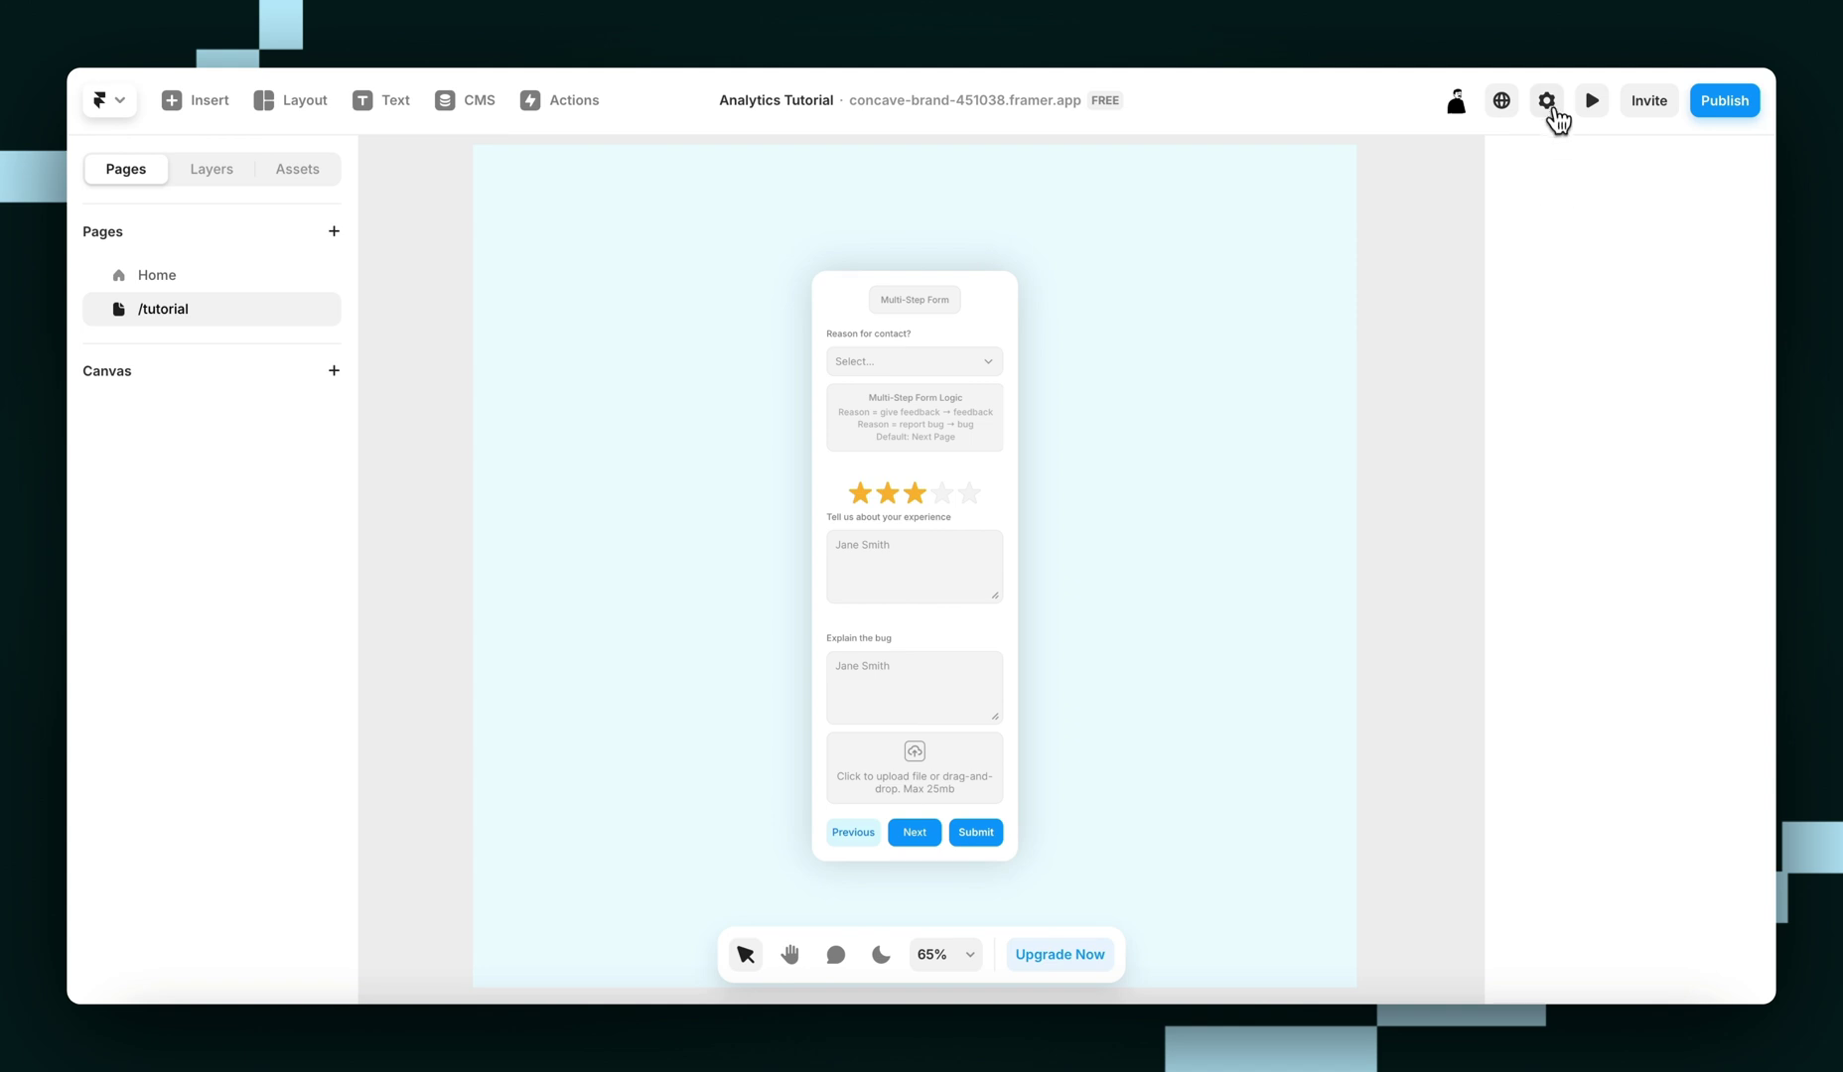
- Open the General site settings and scroll down to the empty Google Analytics Measurement ID field
left_click(1547, 100)
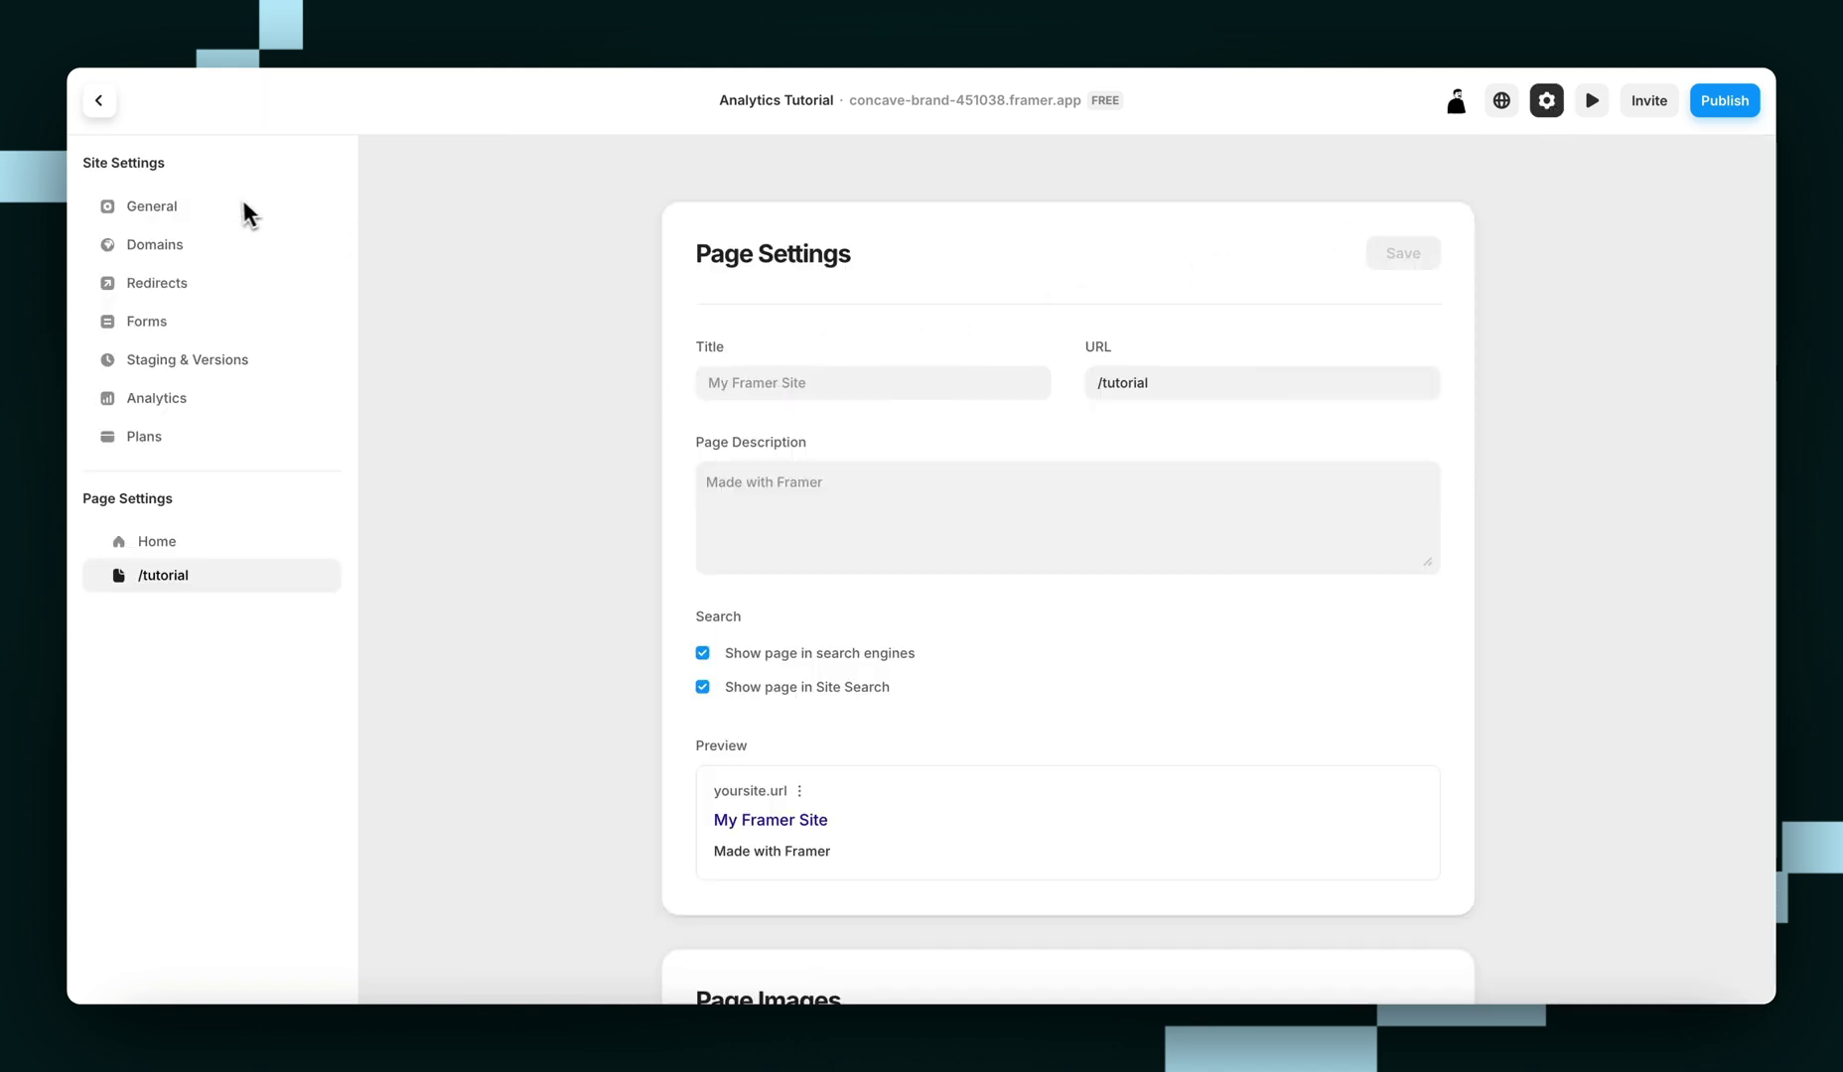
left_click(208, 213)
scroll(740, 581, "down", 3)
scroll(745, 593, "down", 15)
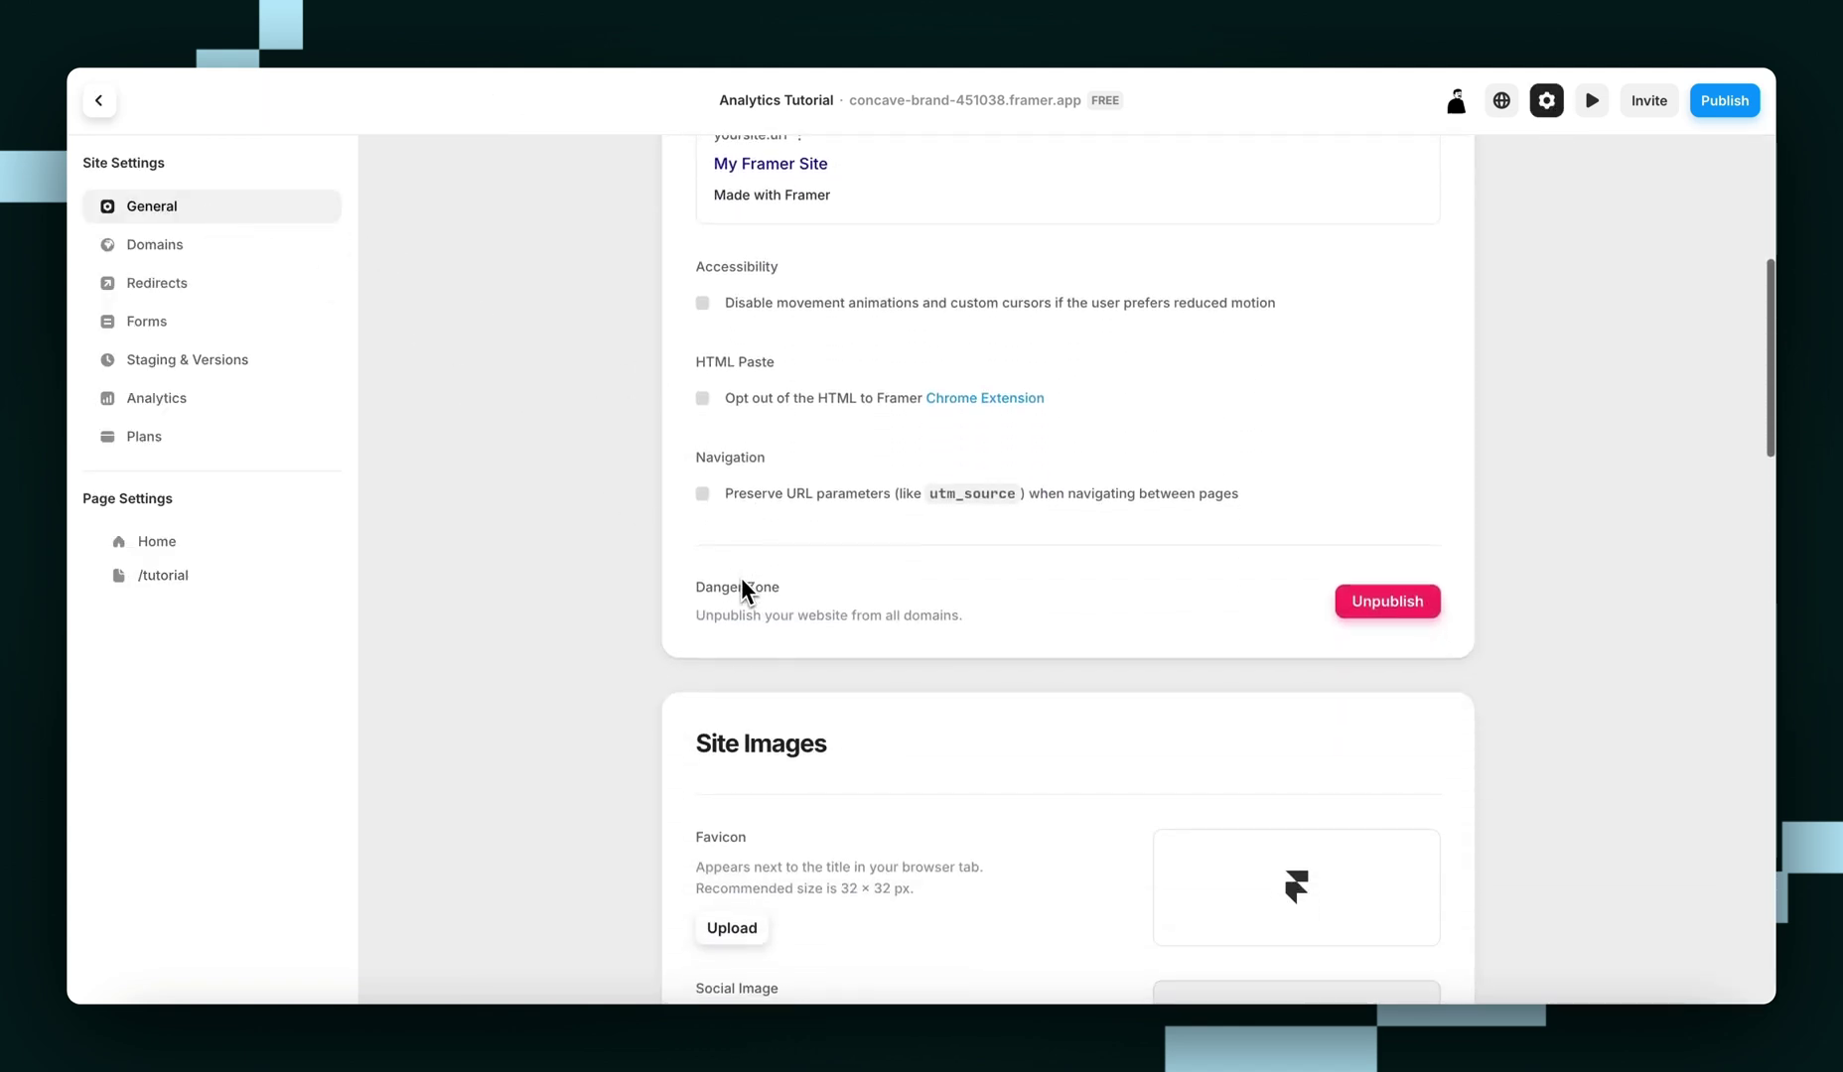
scroll(745, 591, "down", 3)
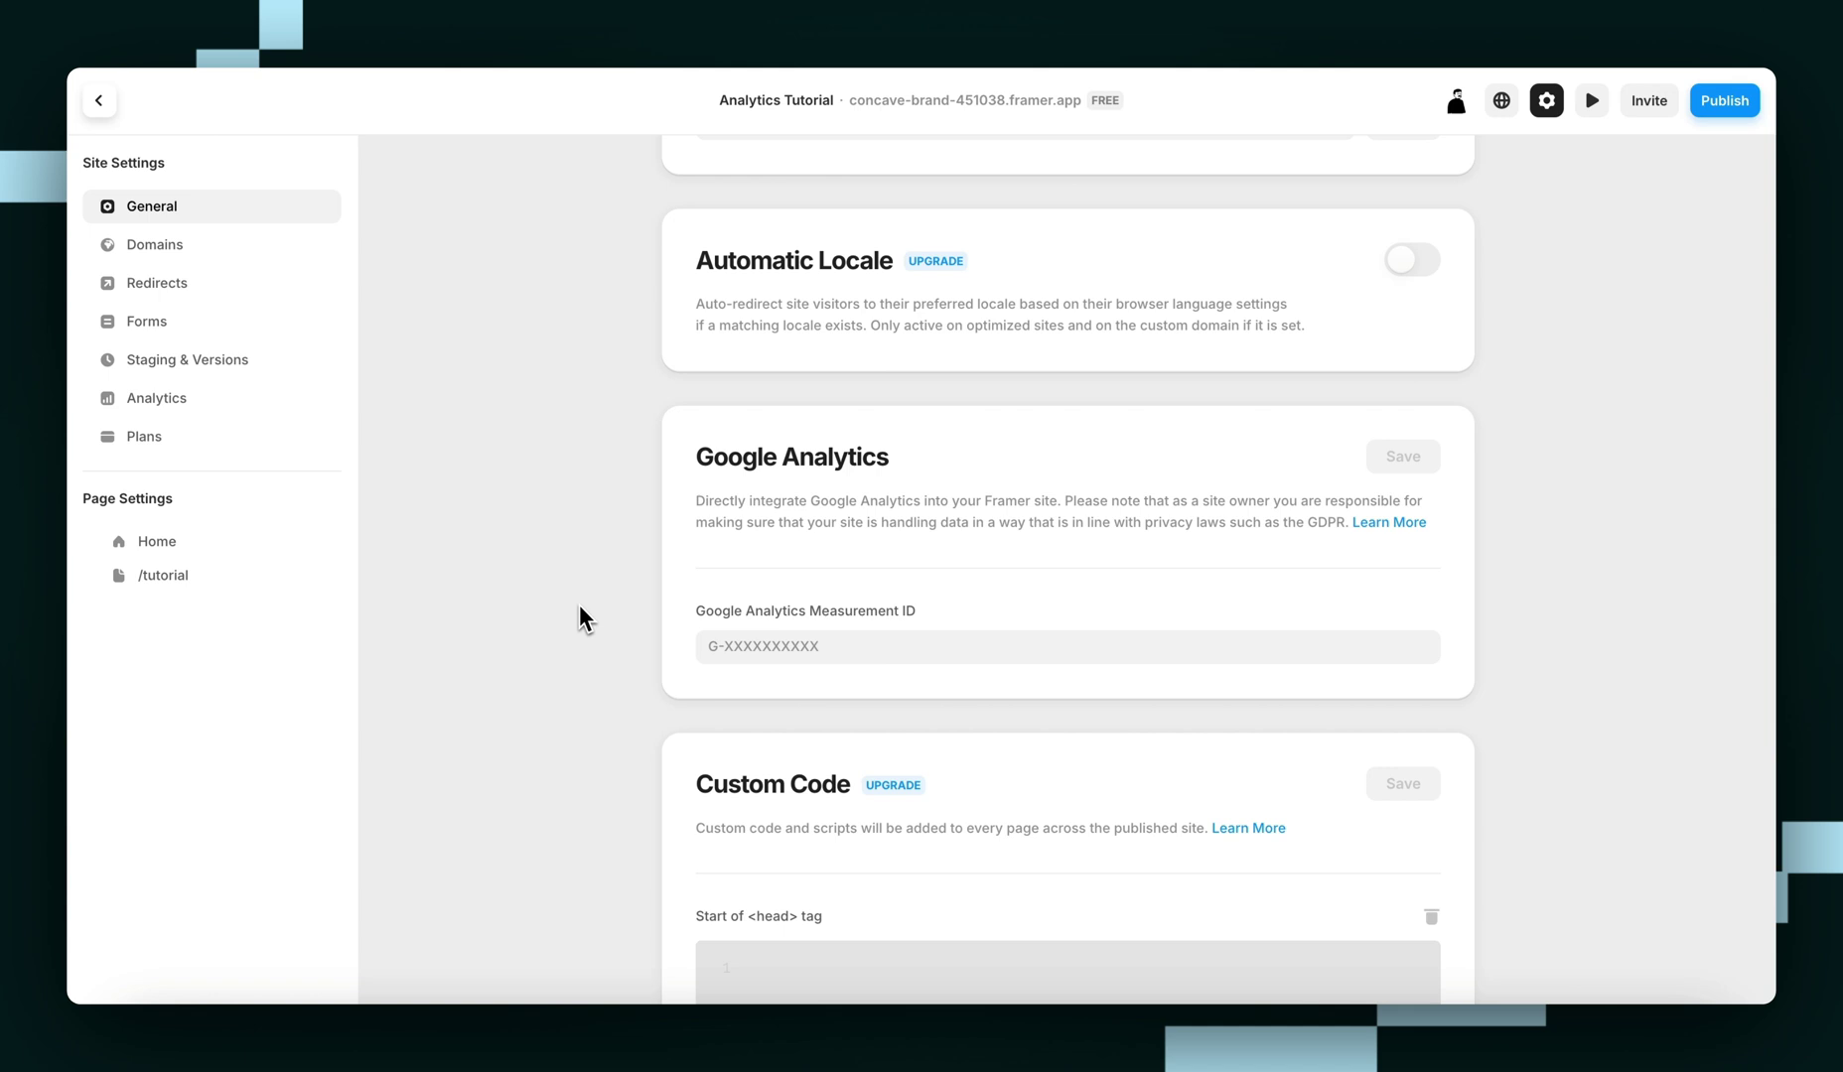
- Search Google Analytics for 'measurement' and copy the Tutorial Site Measurement ID
key("alt+Tab")
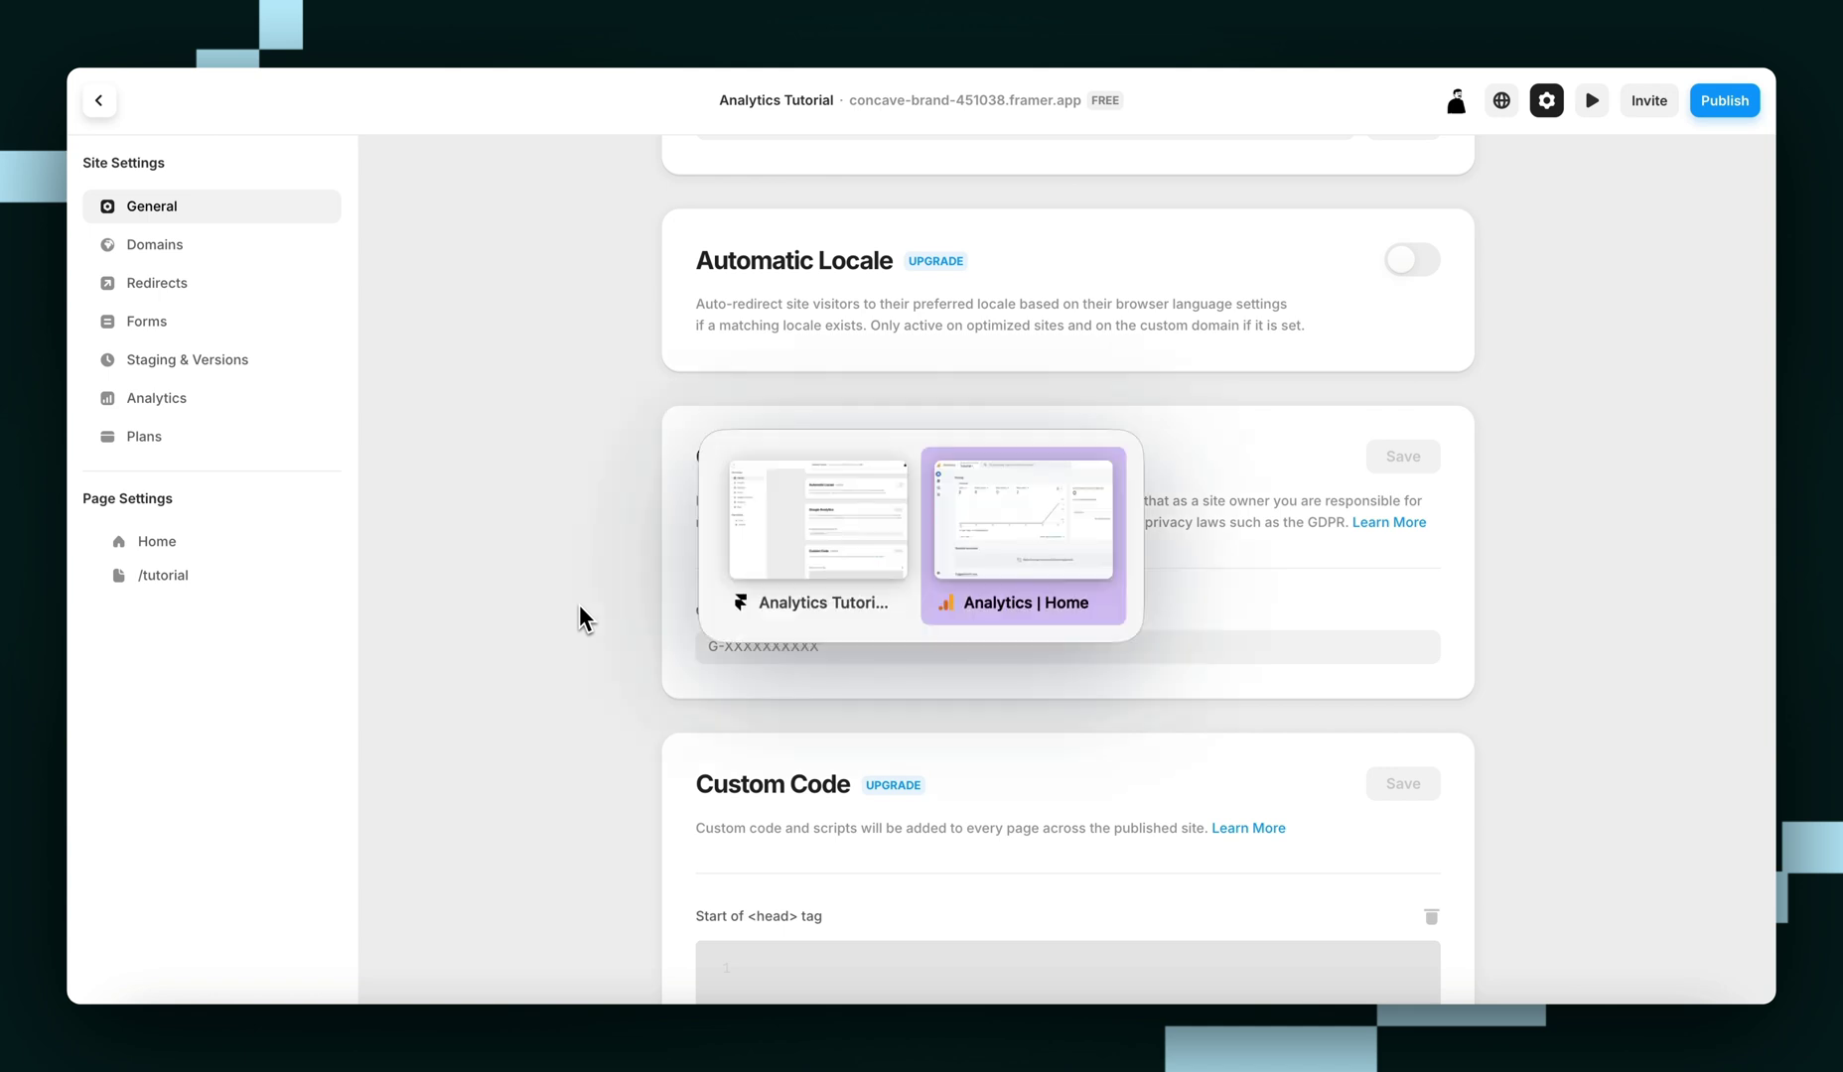
key("alt+Tab")
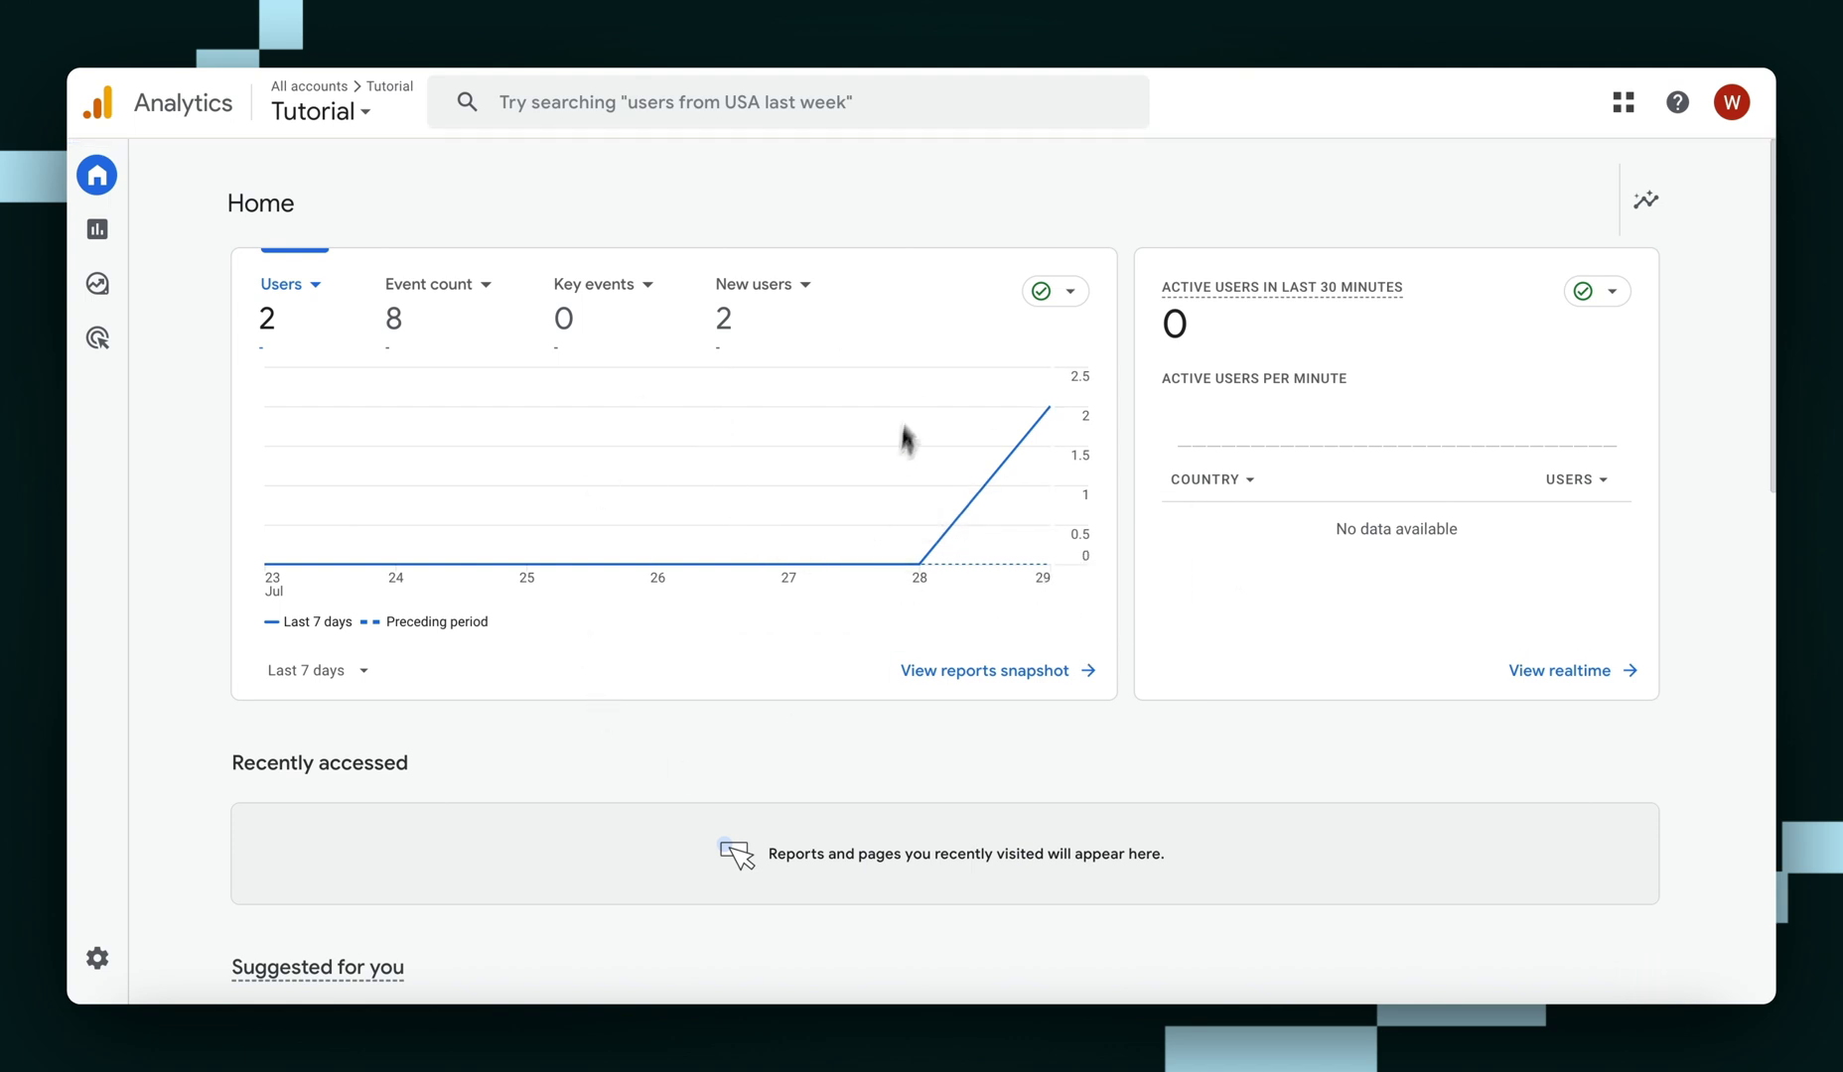
left_click(800, 105)
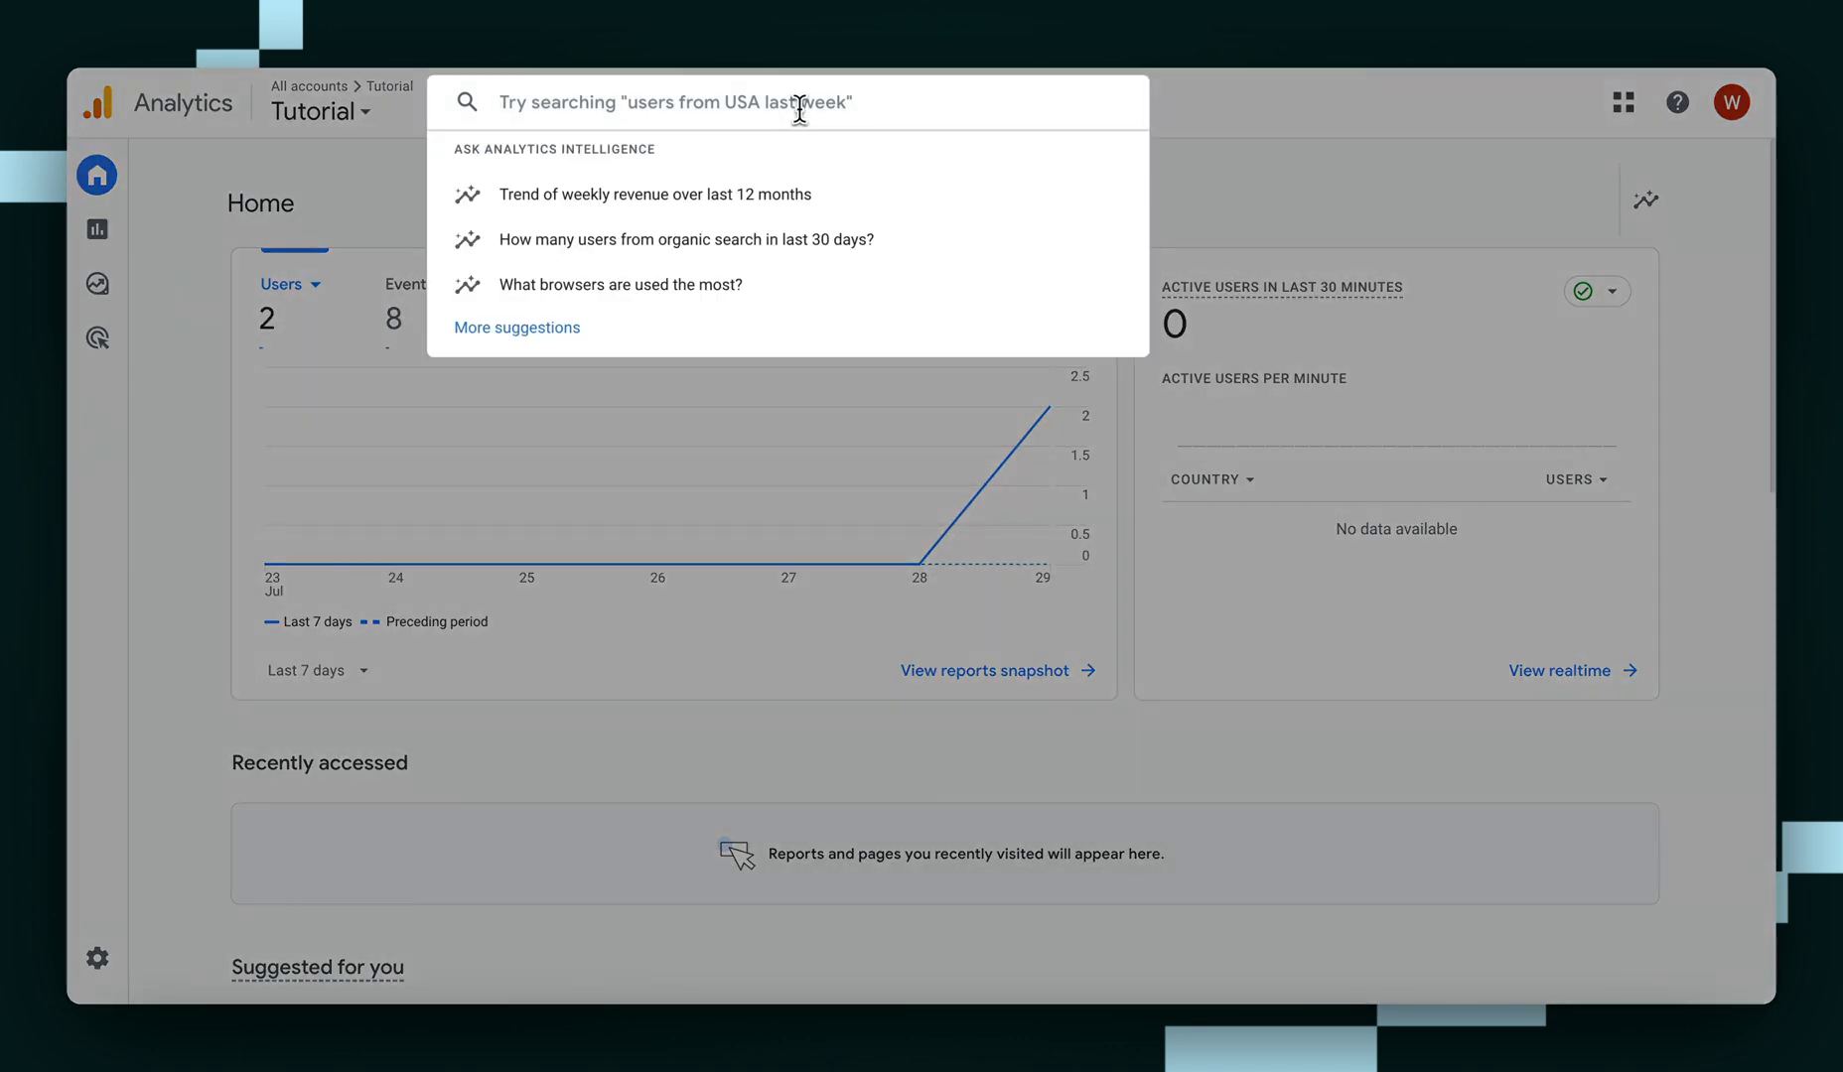
type("ma")
type("asurement")
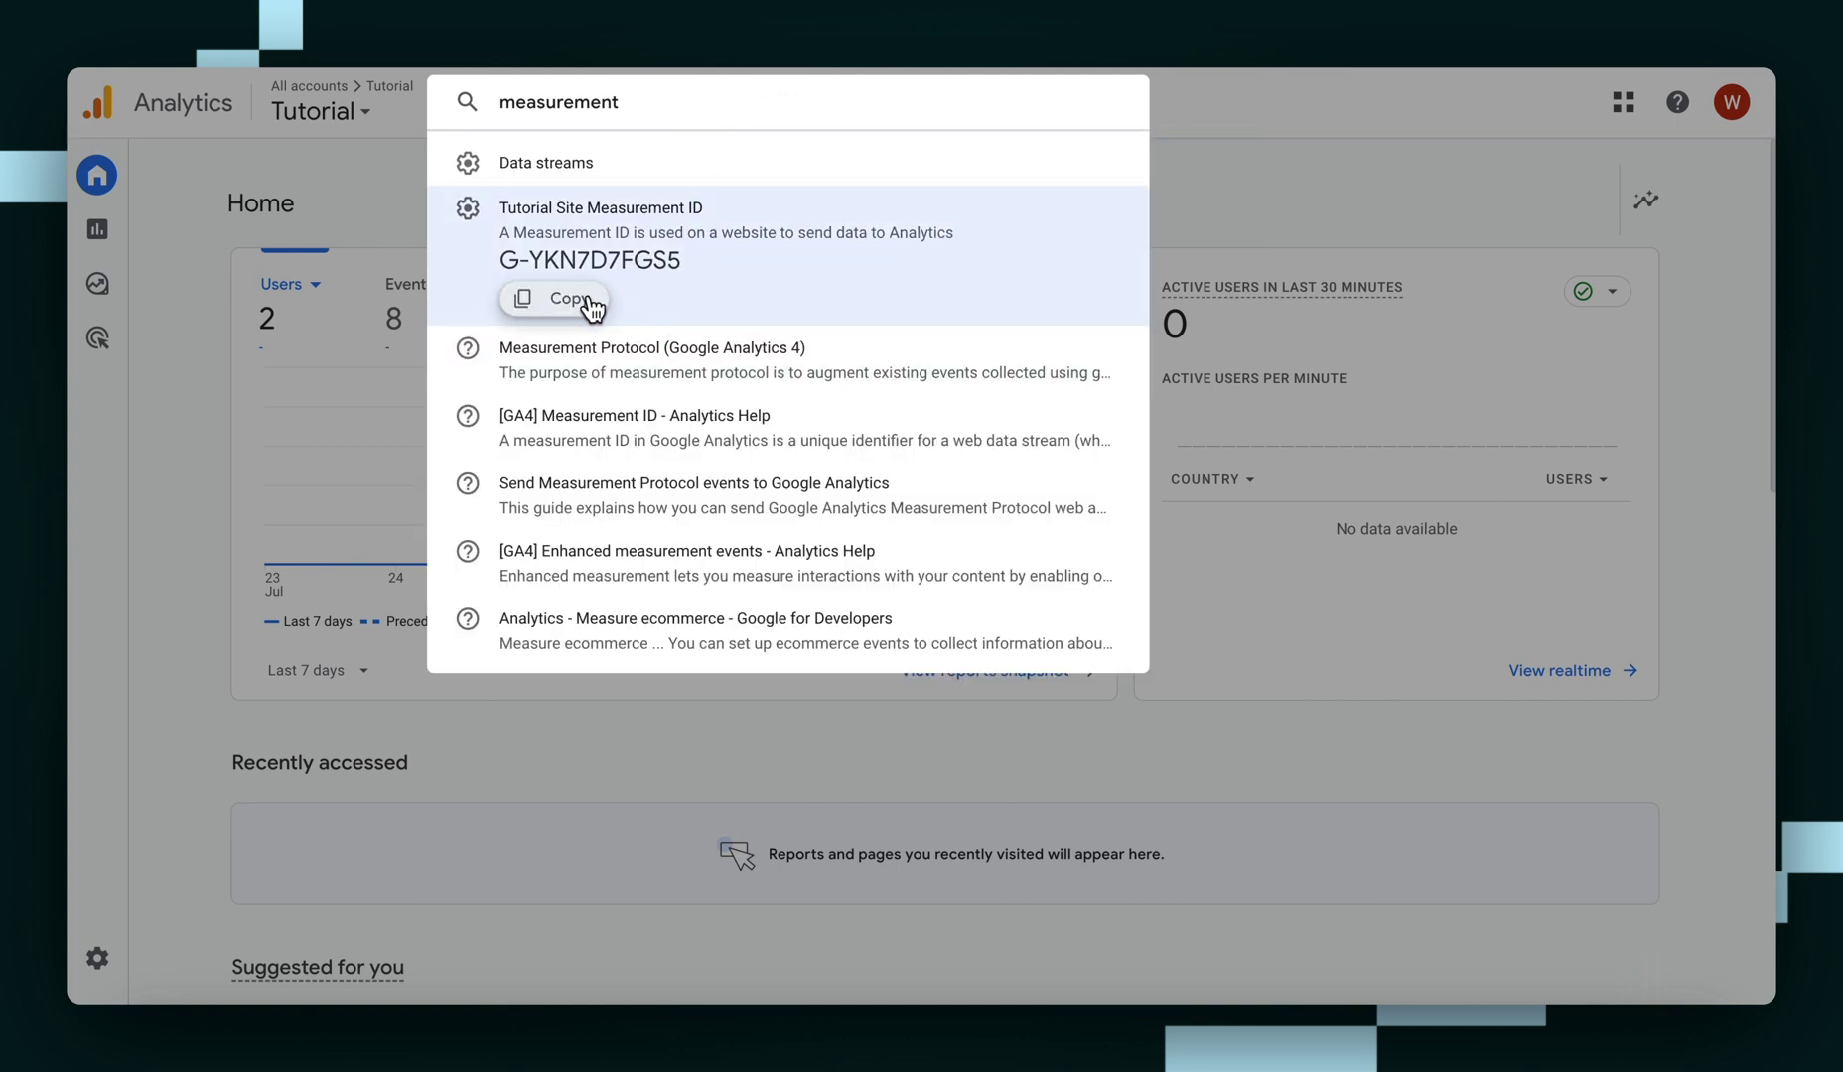
left_click(568, 299)
- Paste the Measurement ID into Framer's Google Analytics setting, save, and publish the site update
key("ctrl+Tab")
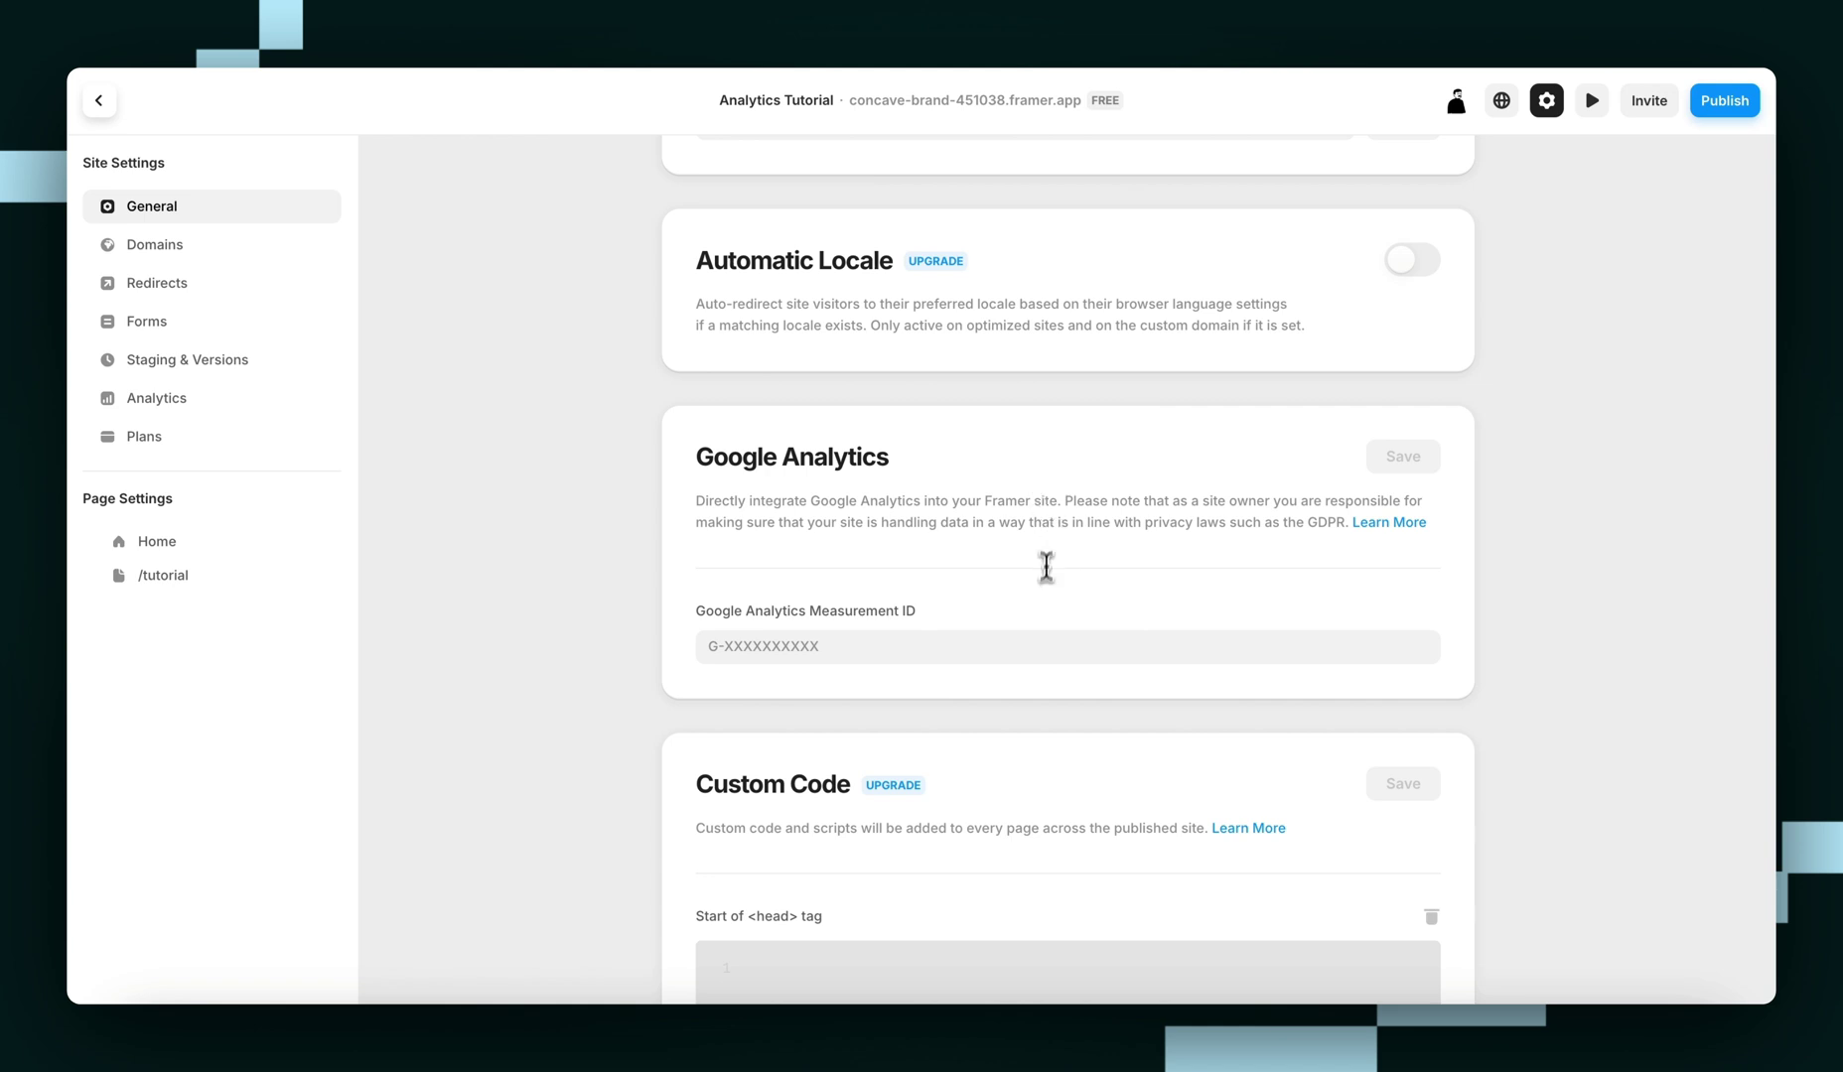
left_click(903, 655)
key("ctrl+v")
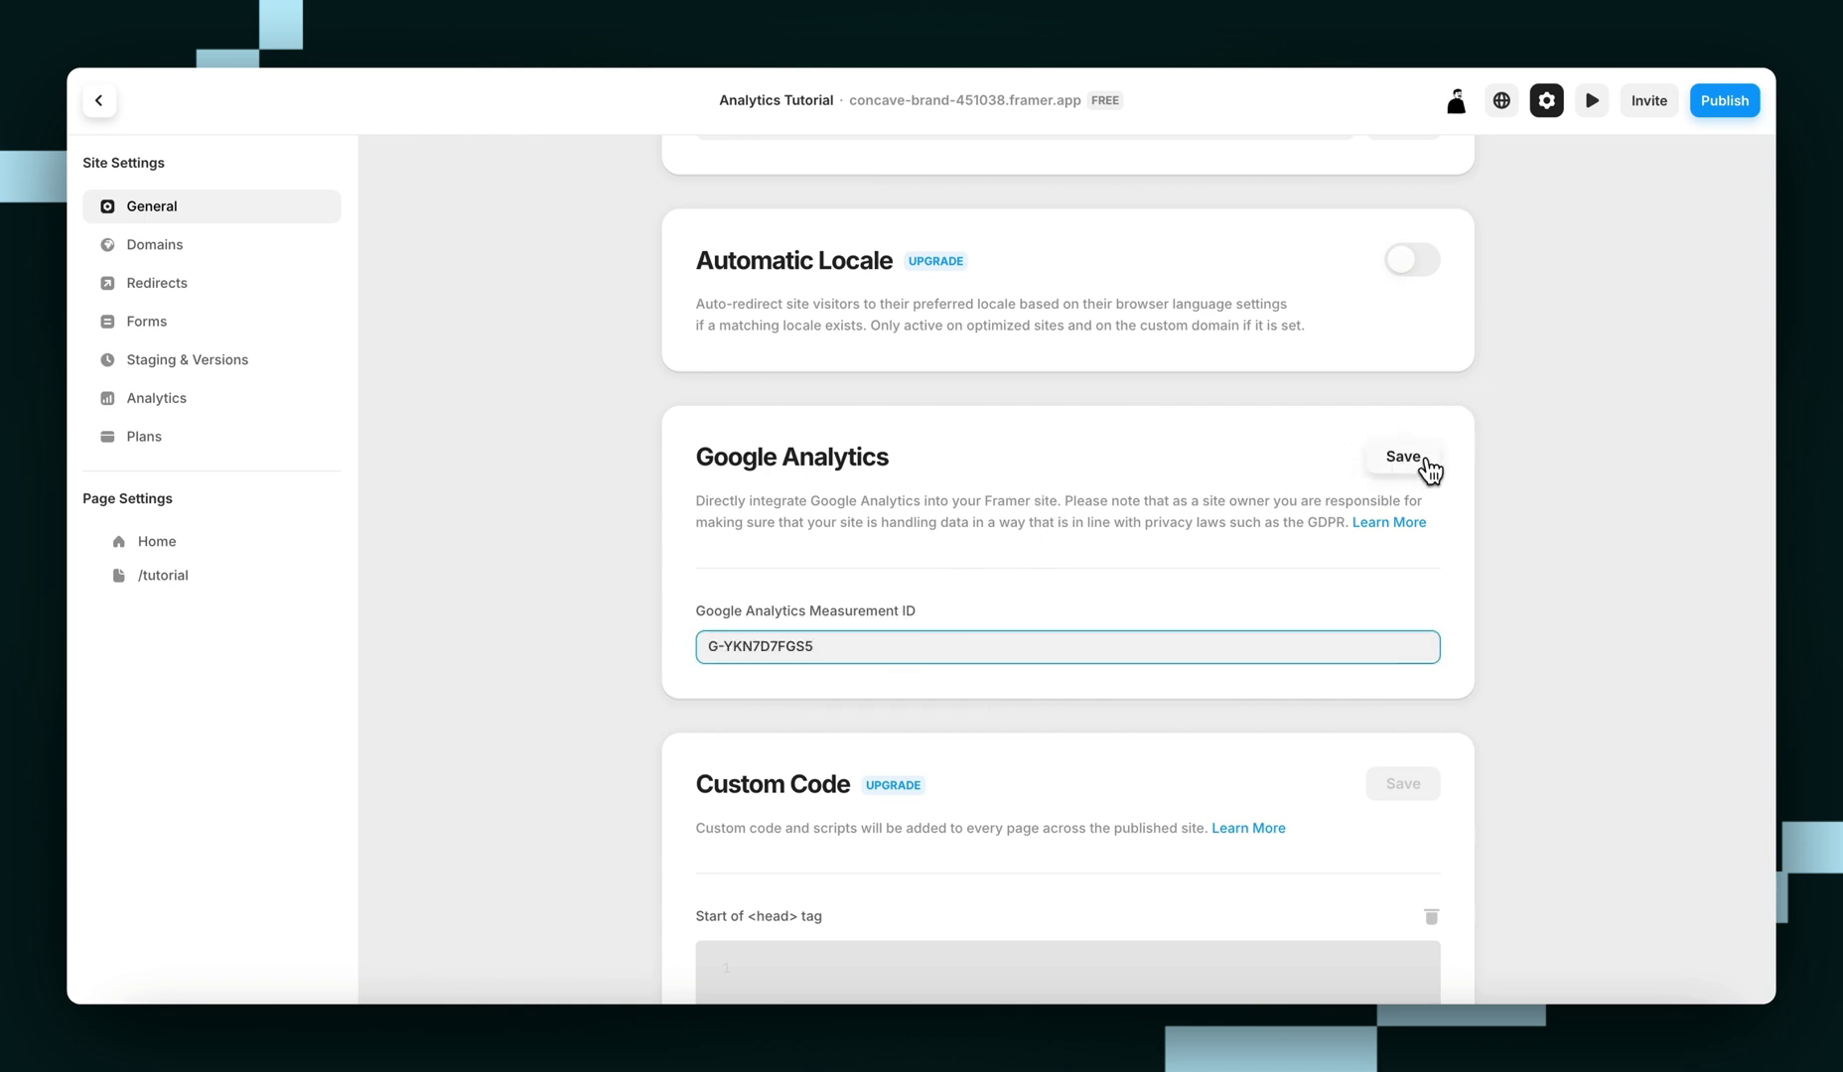
left_click(1403, 456)
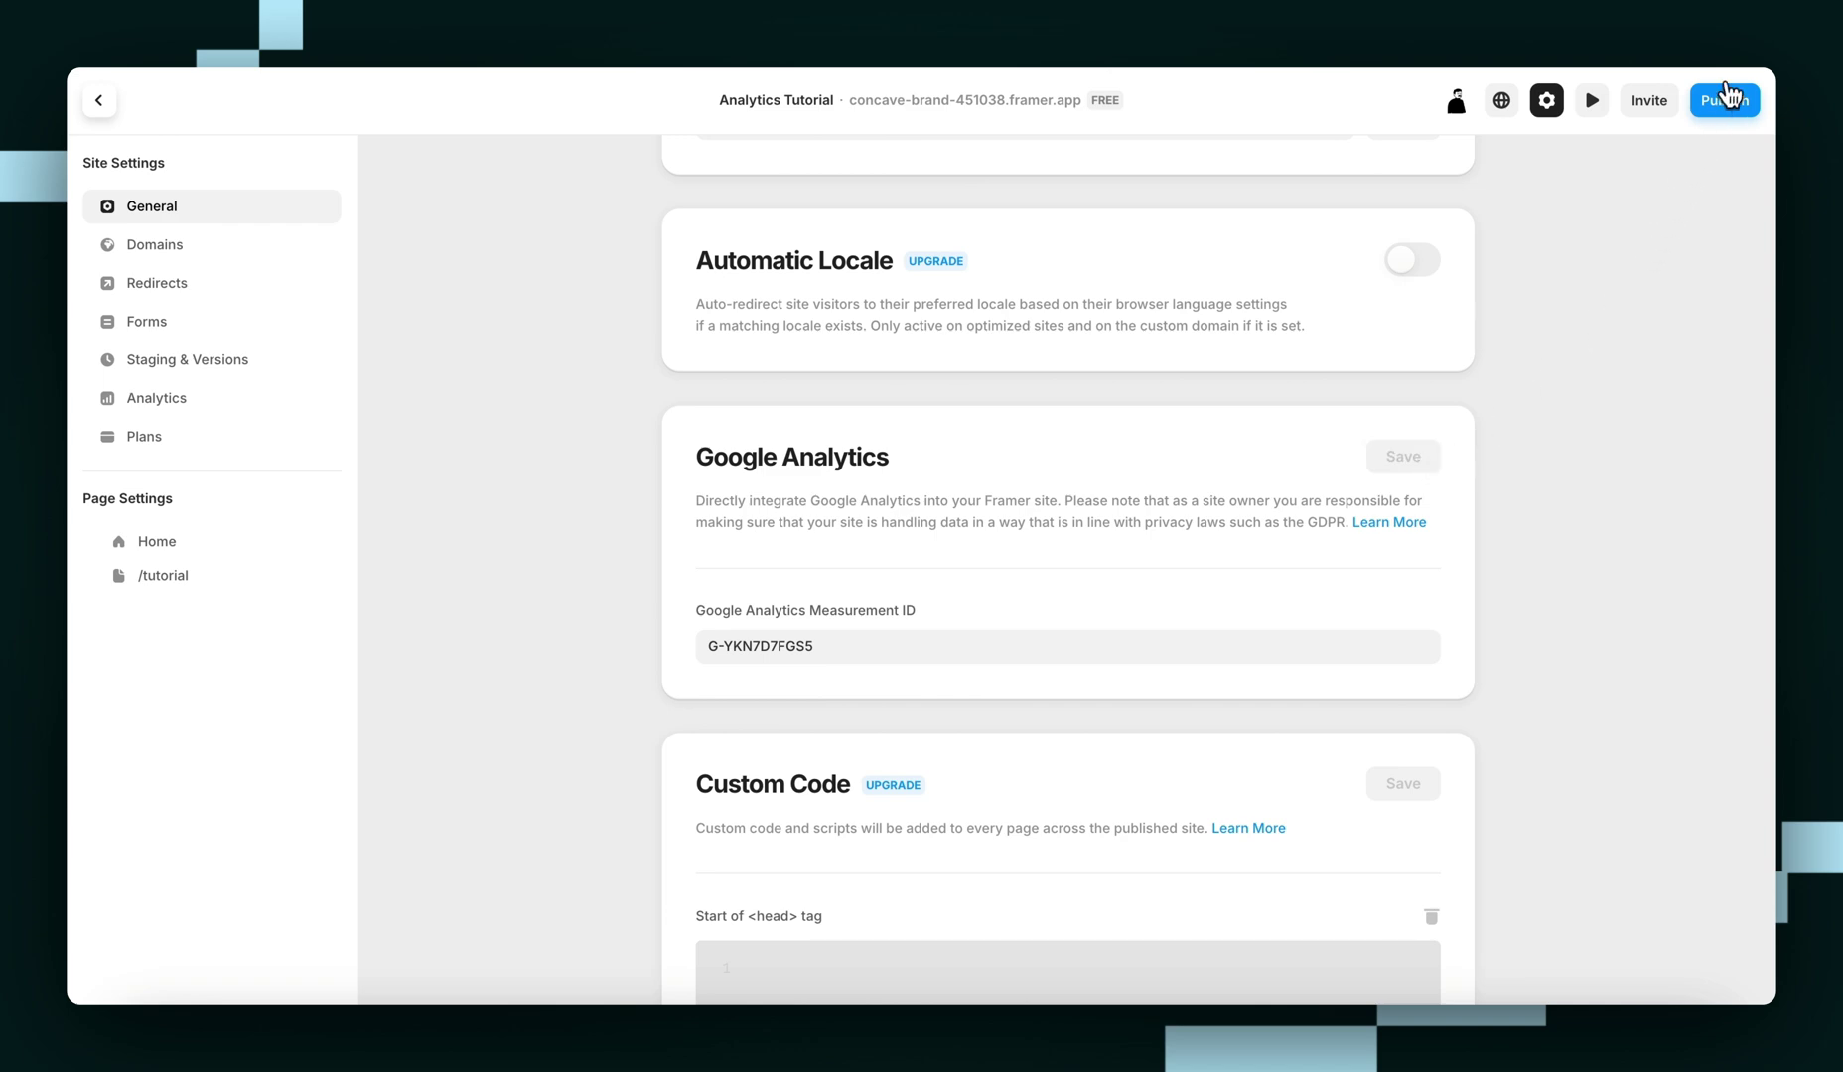
left_click(1729, 98)
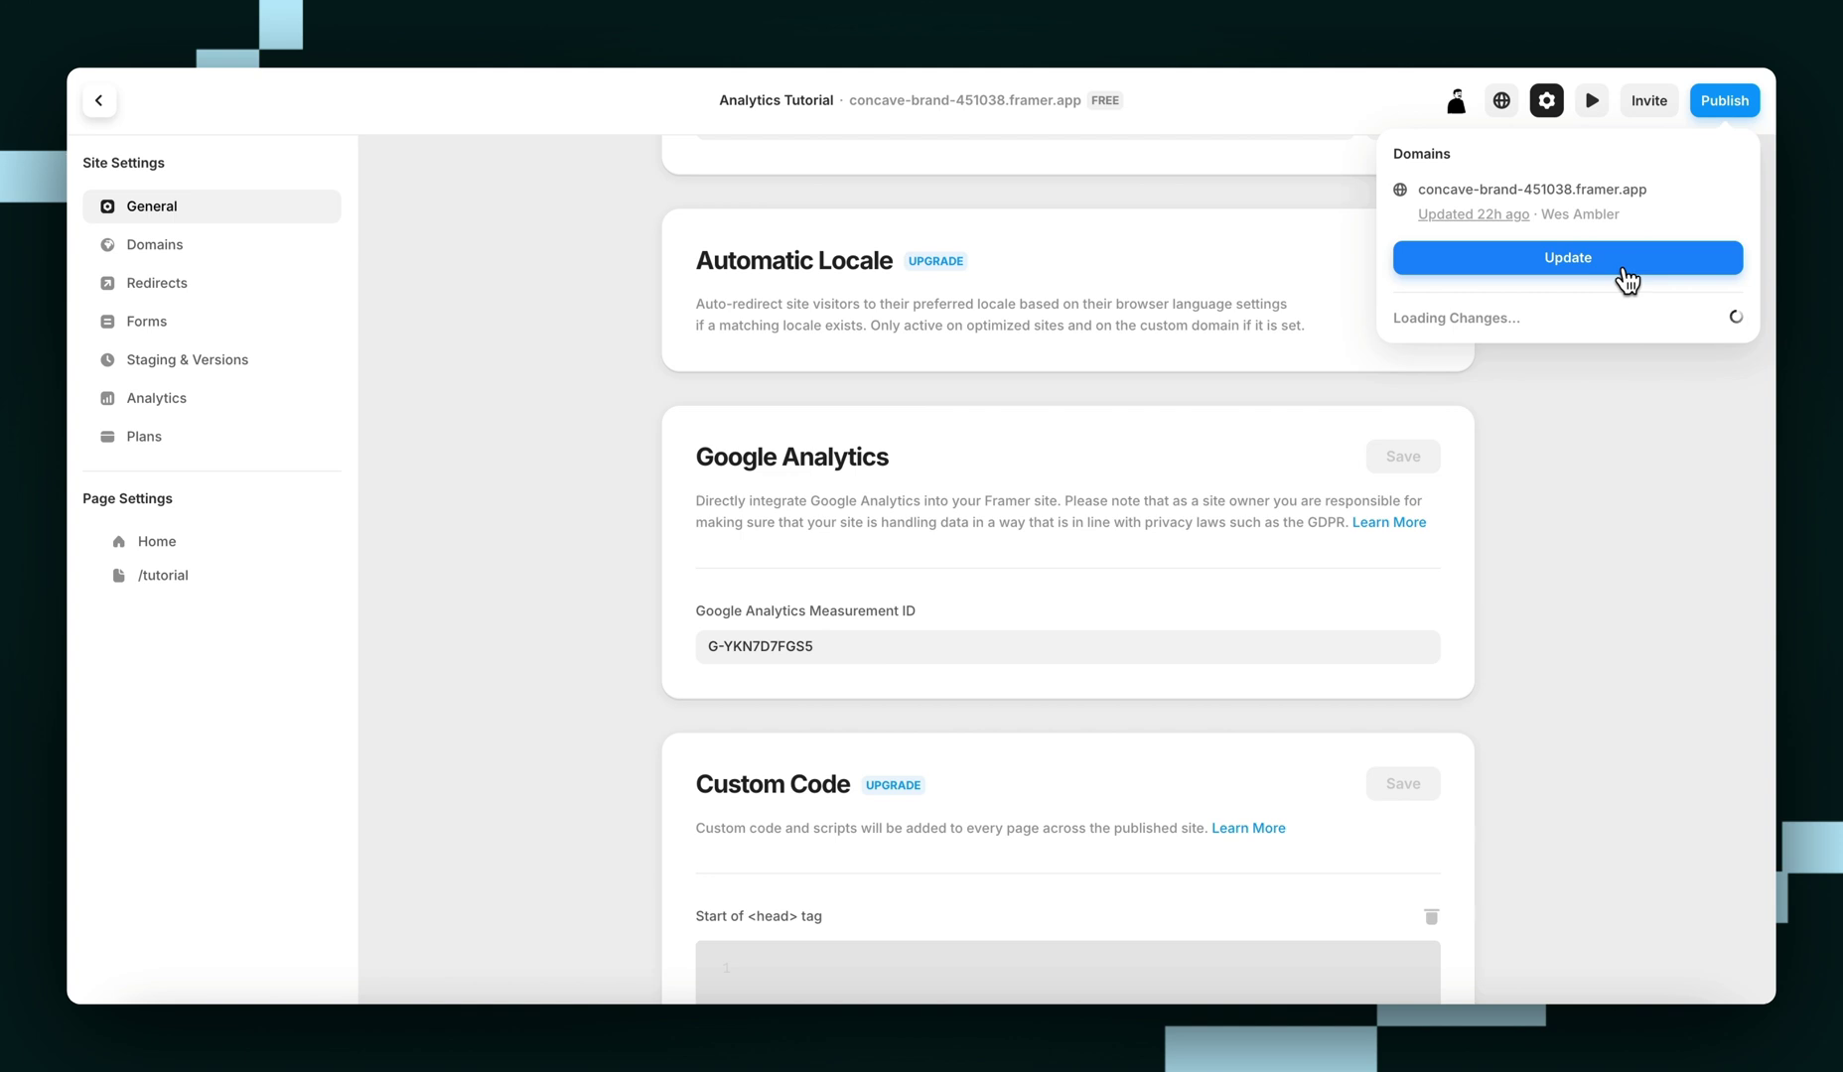
left_click(1624, 268)
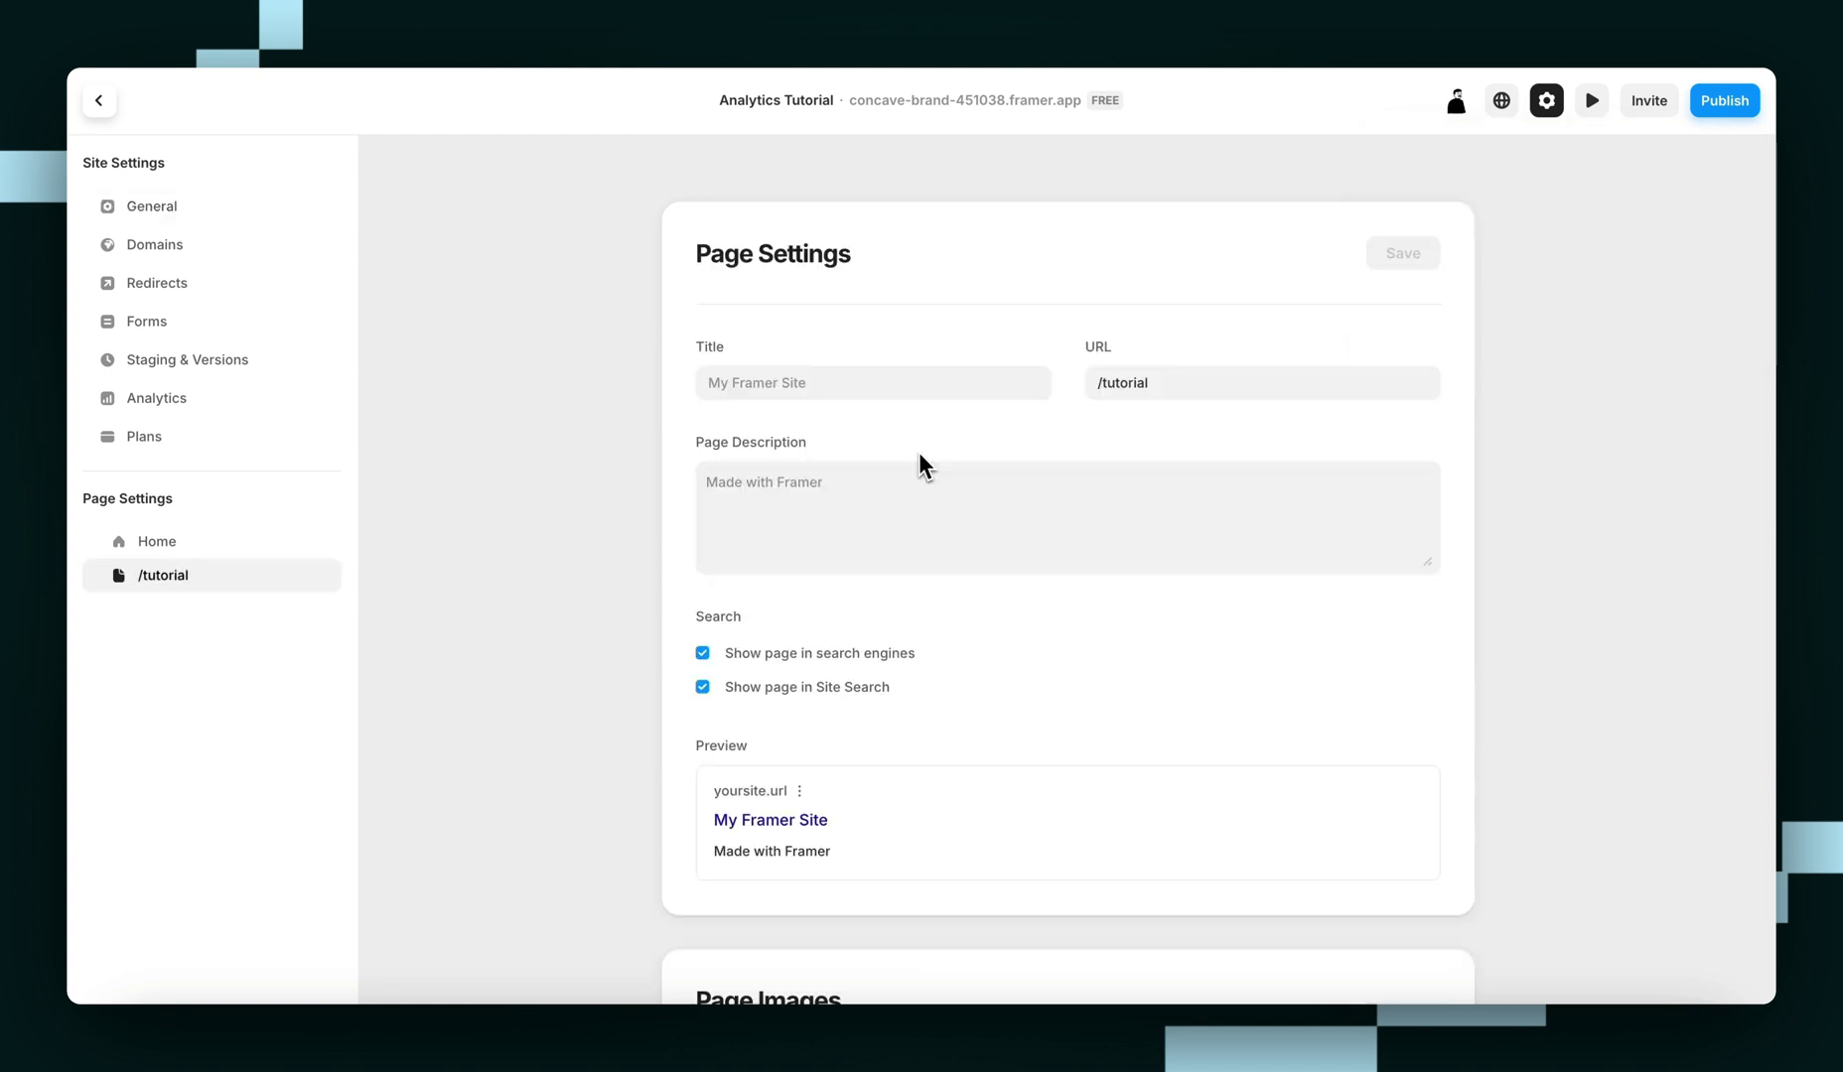
- Give the Multi-Step Form component a Google Analytics 4 event named 'Multi Step Form'
left_click(108, 105)
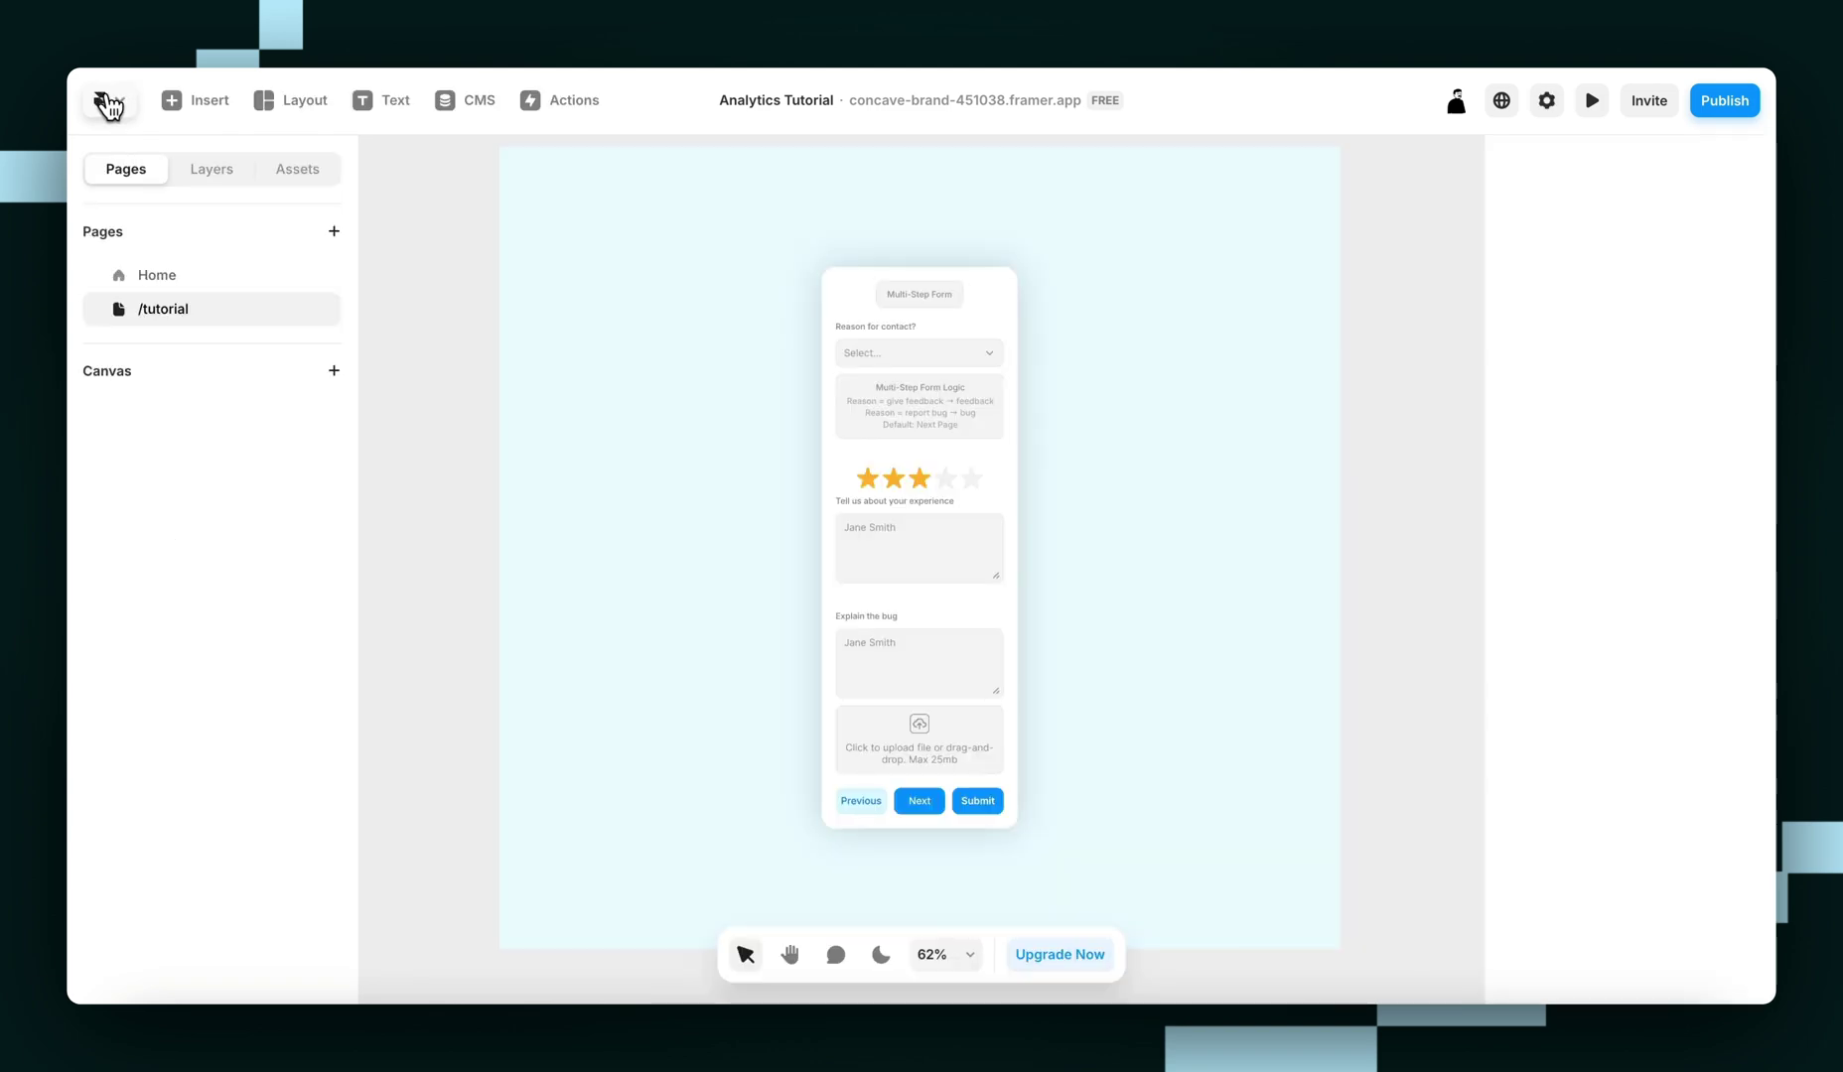
left_click(923, 308)
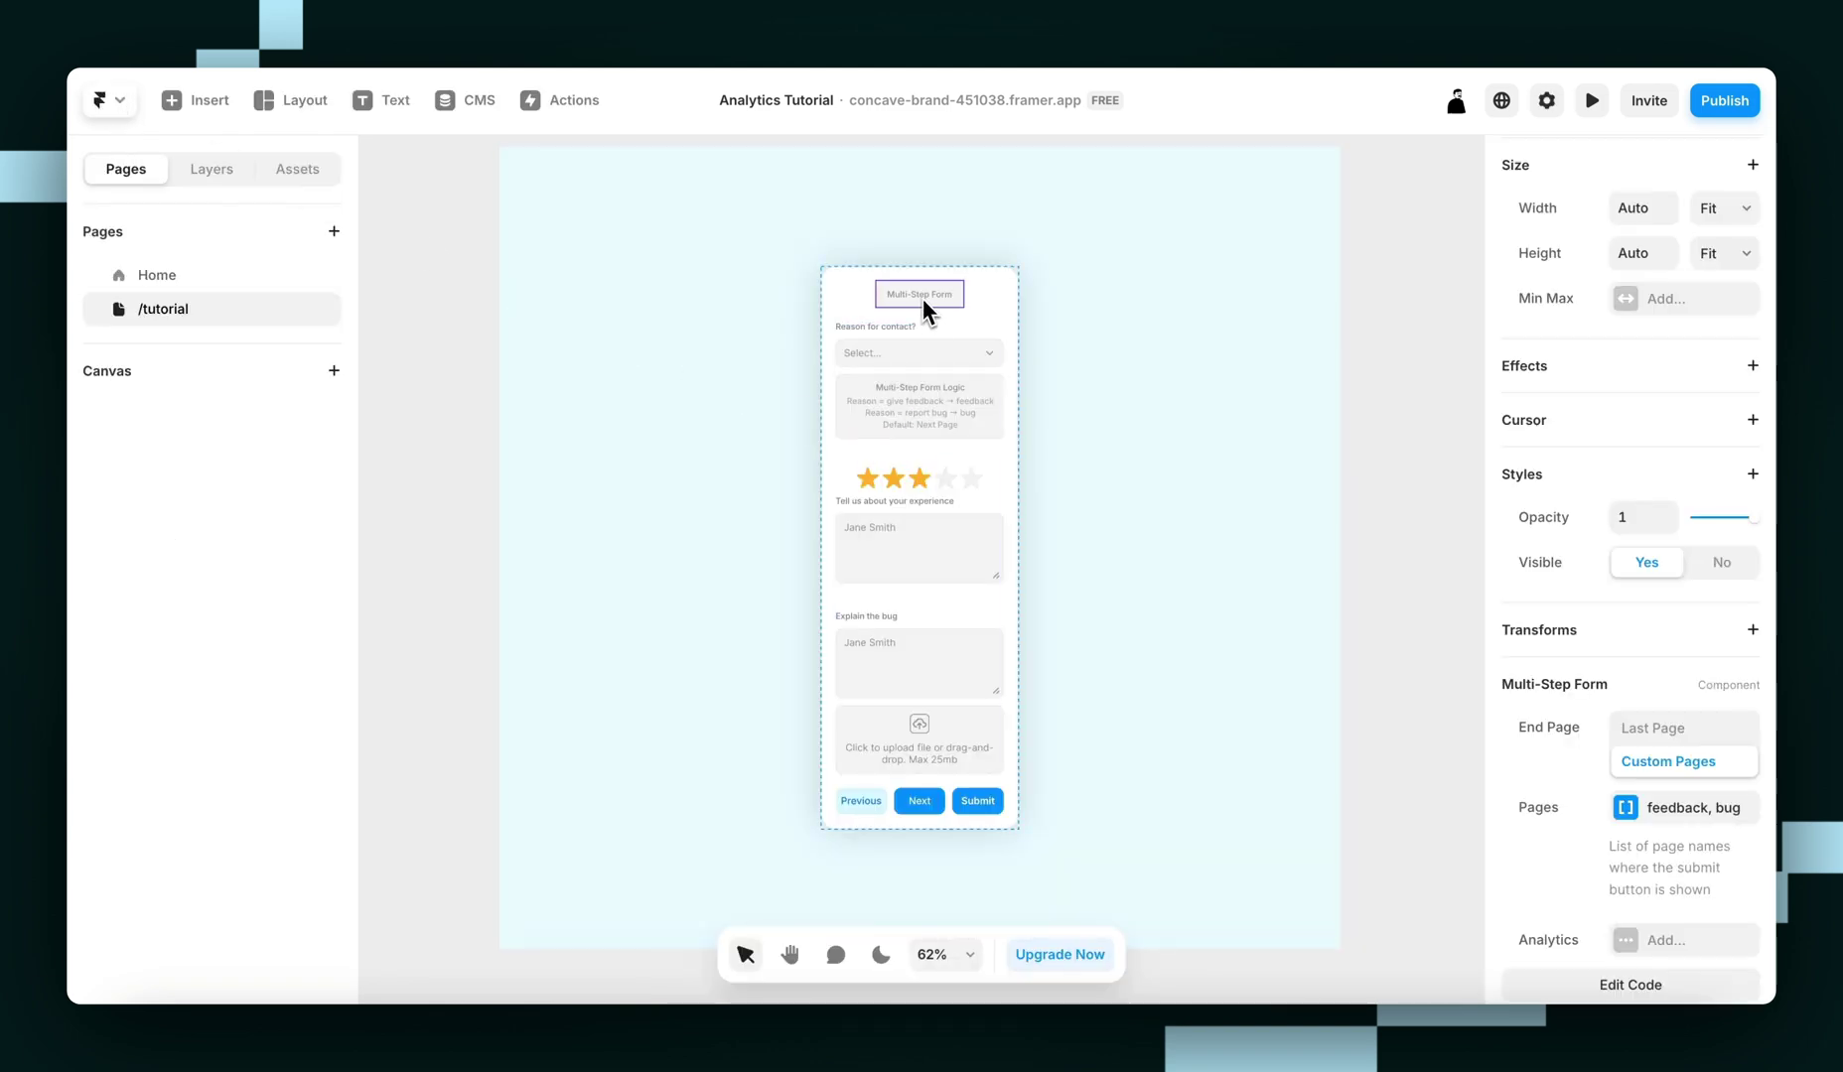
scroll(1768, 928, "down", 1)
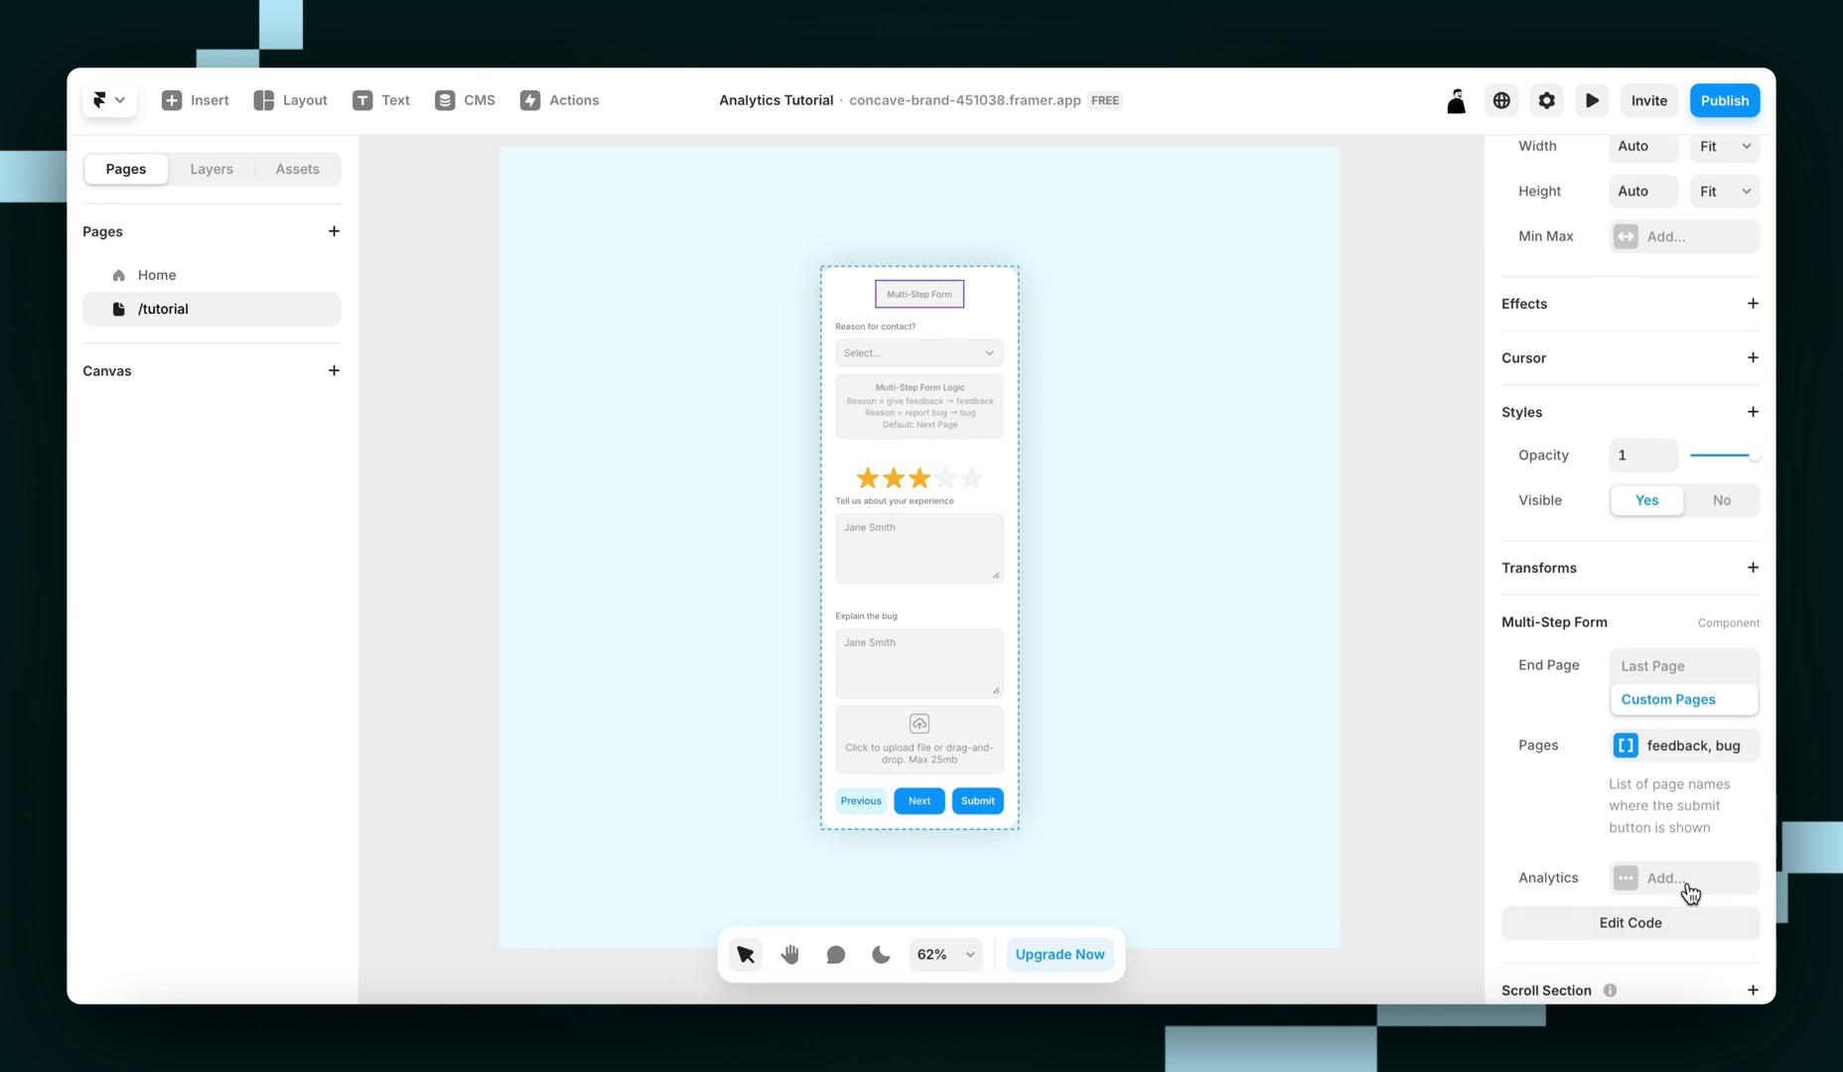
left_click(1680, 882)
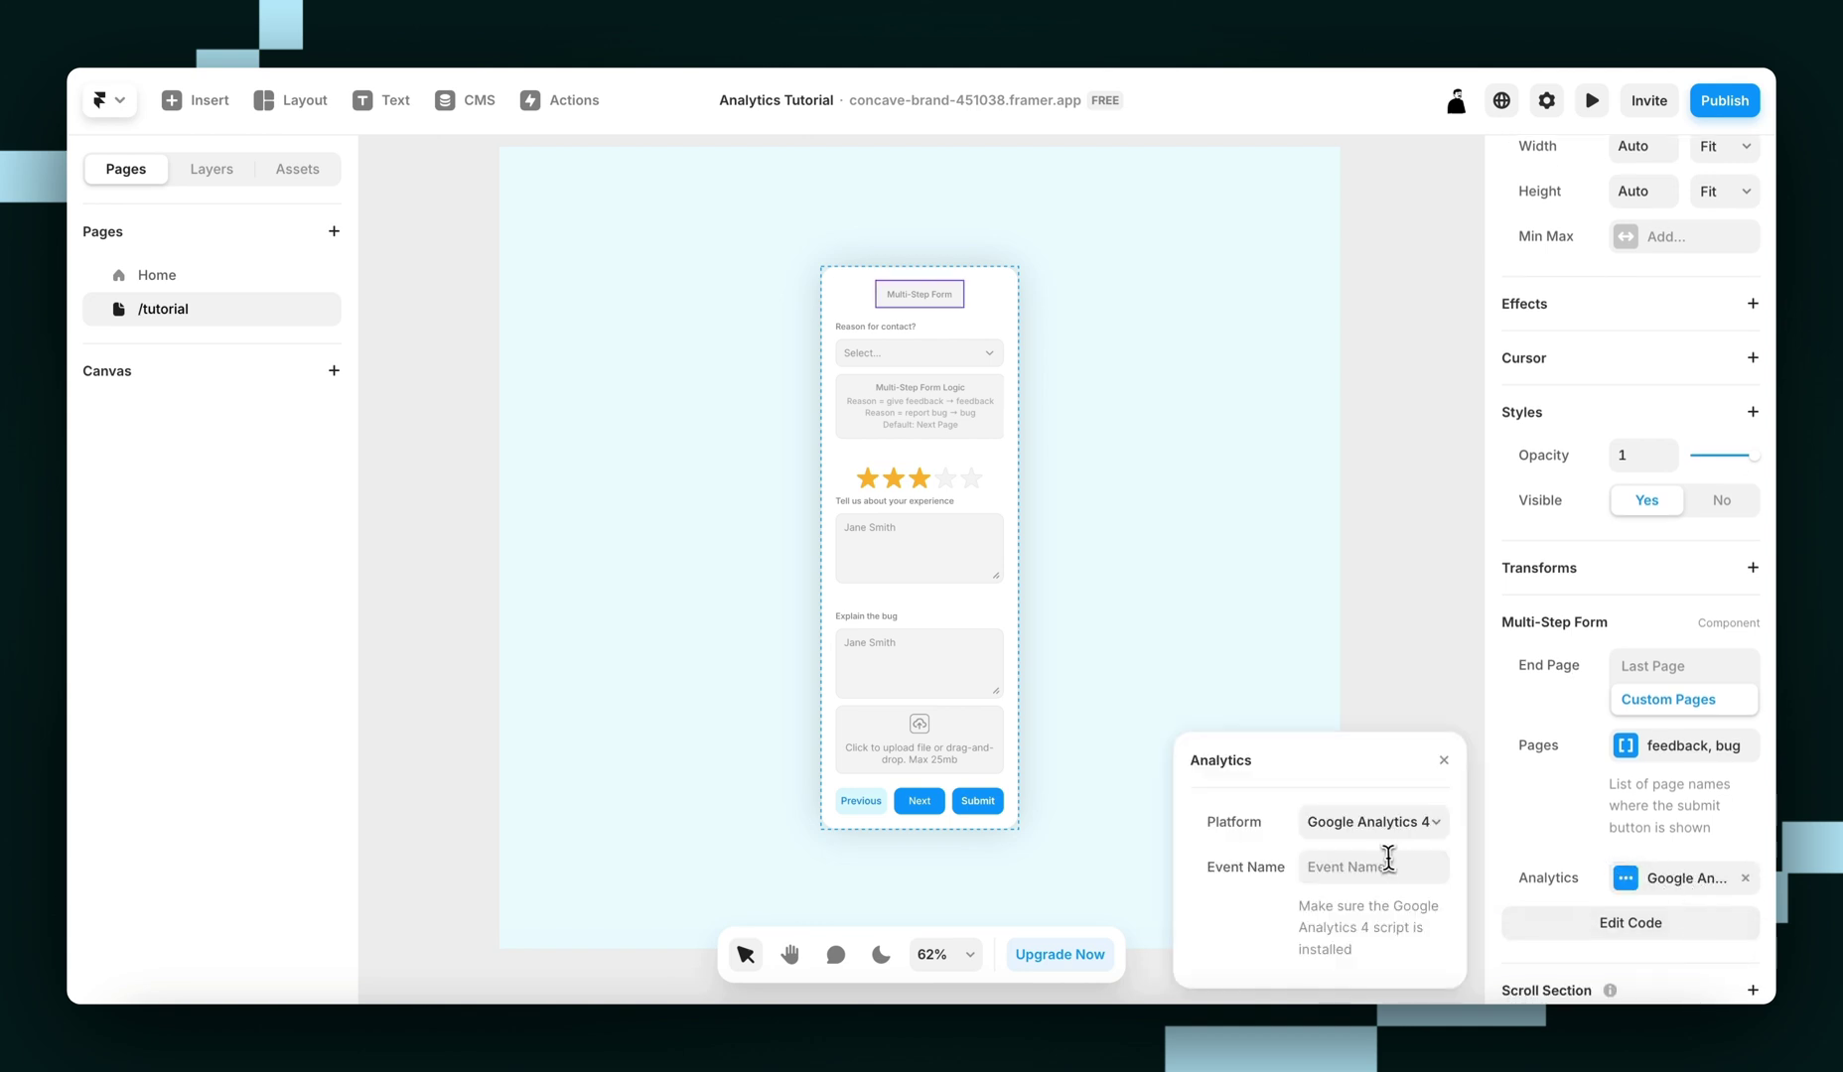
left_click(1388, 862)
type("Multi S")
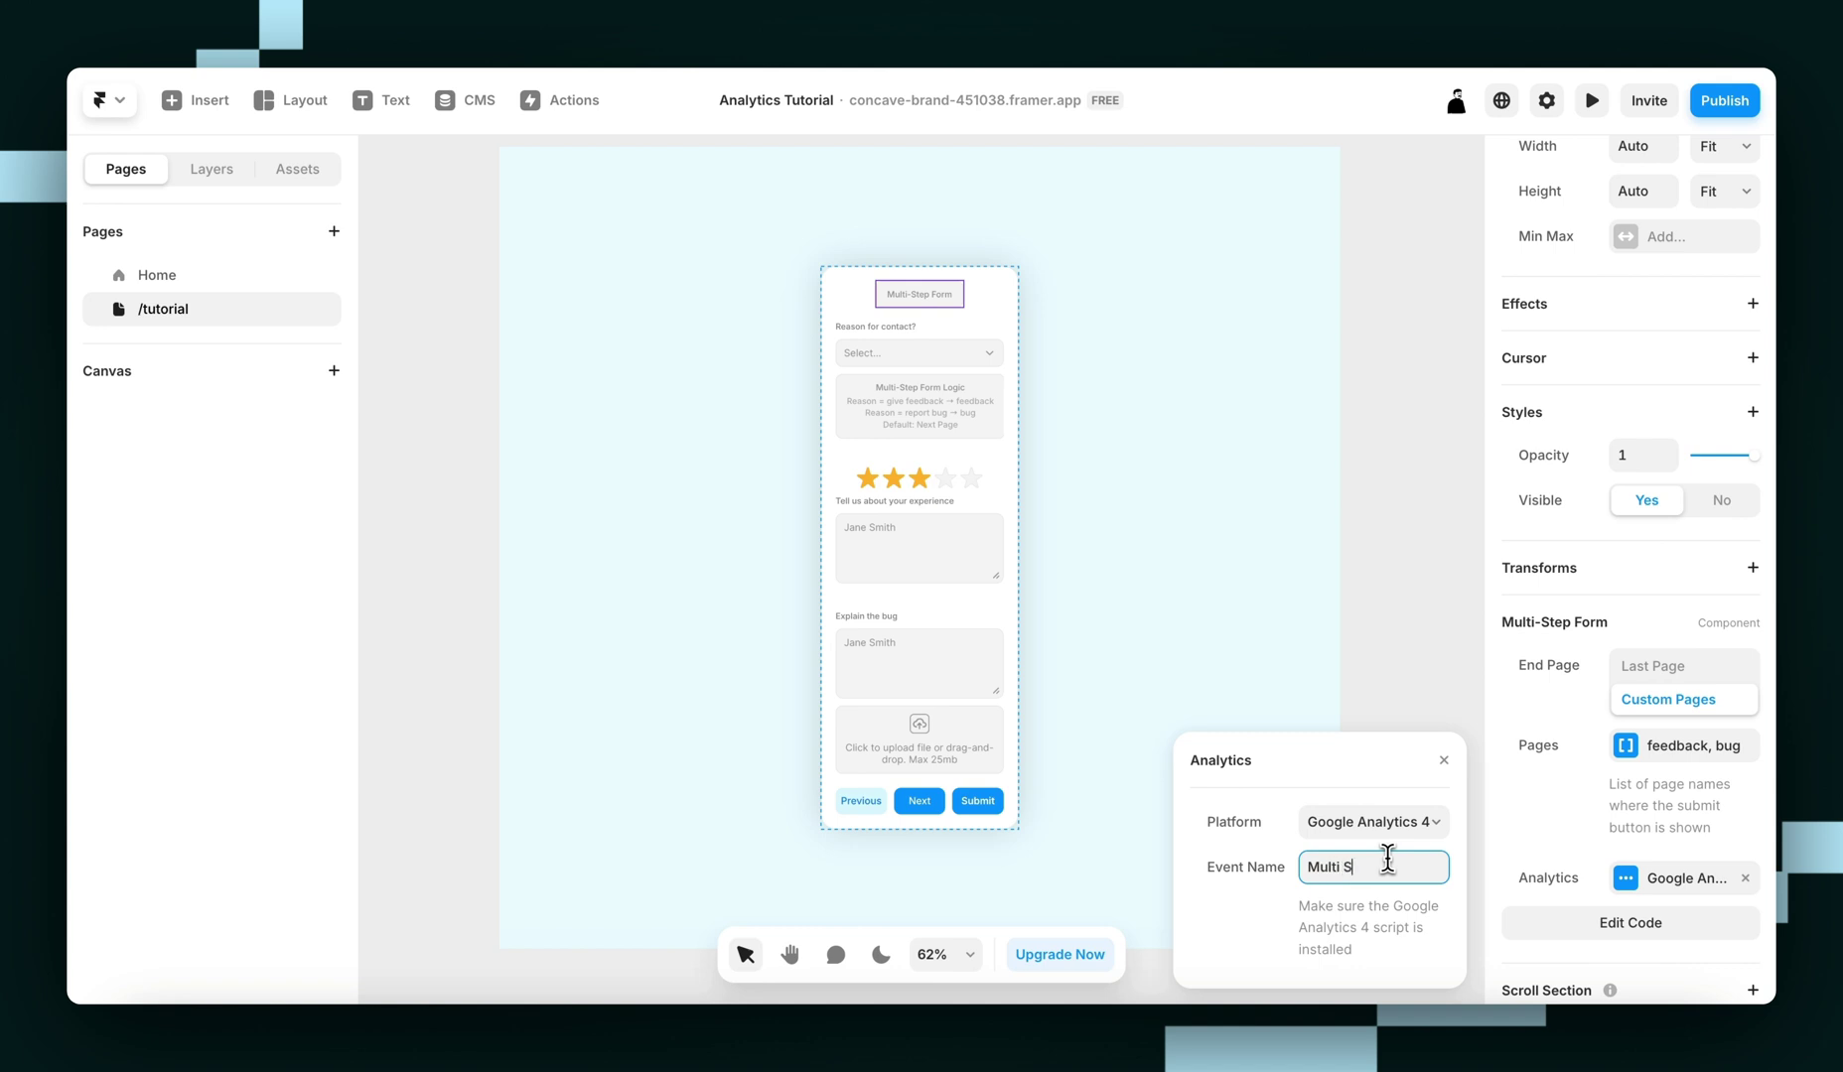
type("tep Form")
left_click(951, 373)
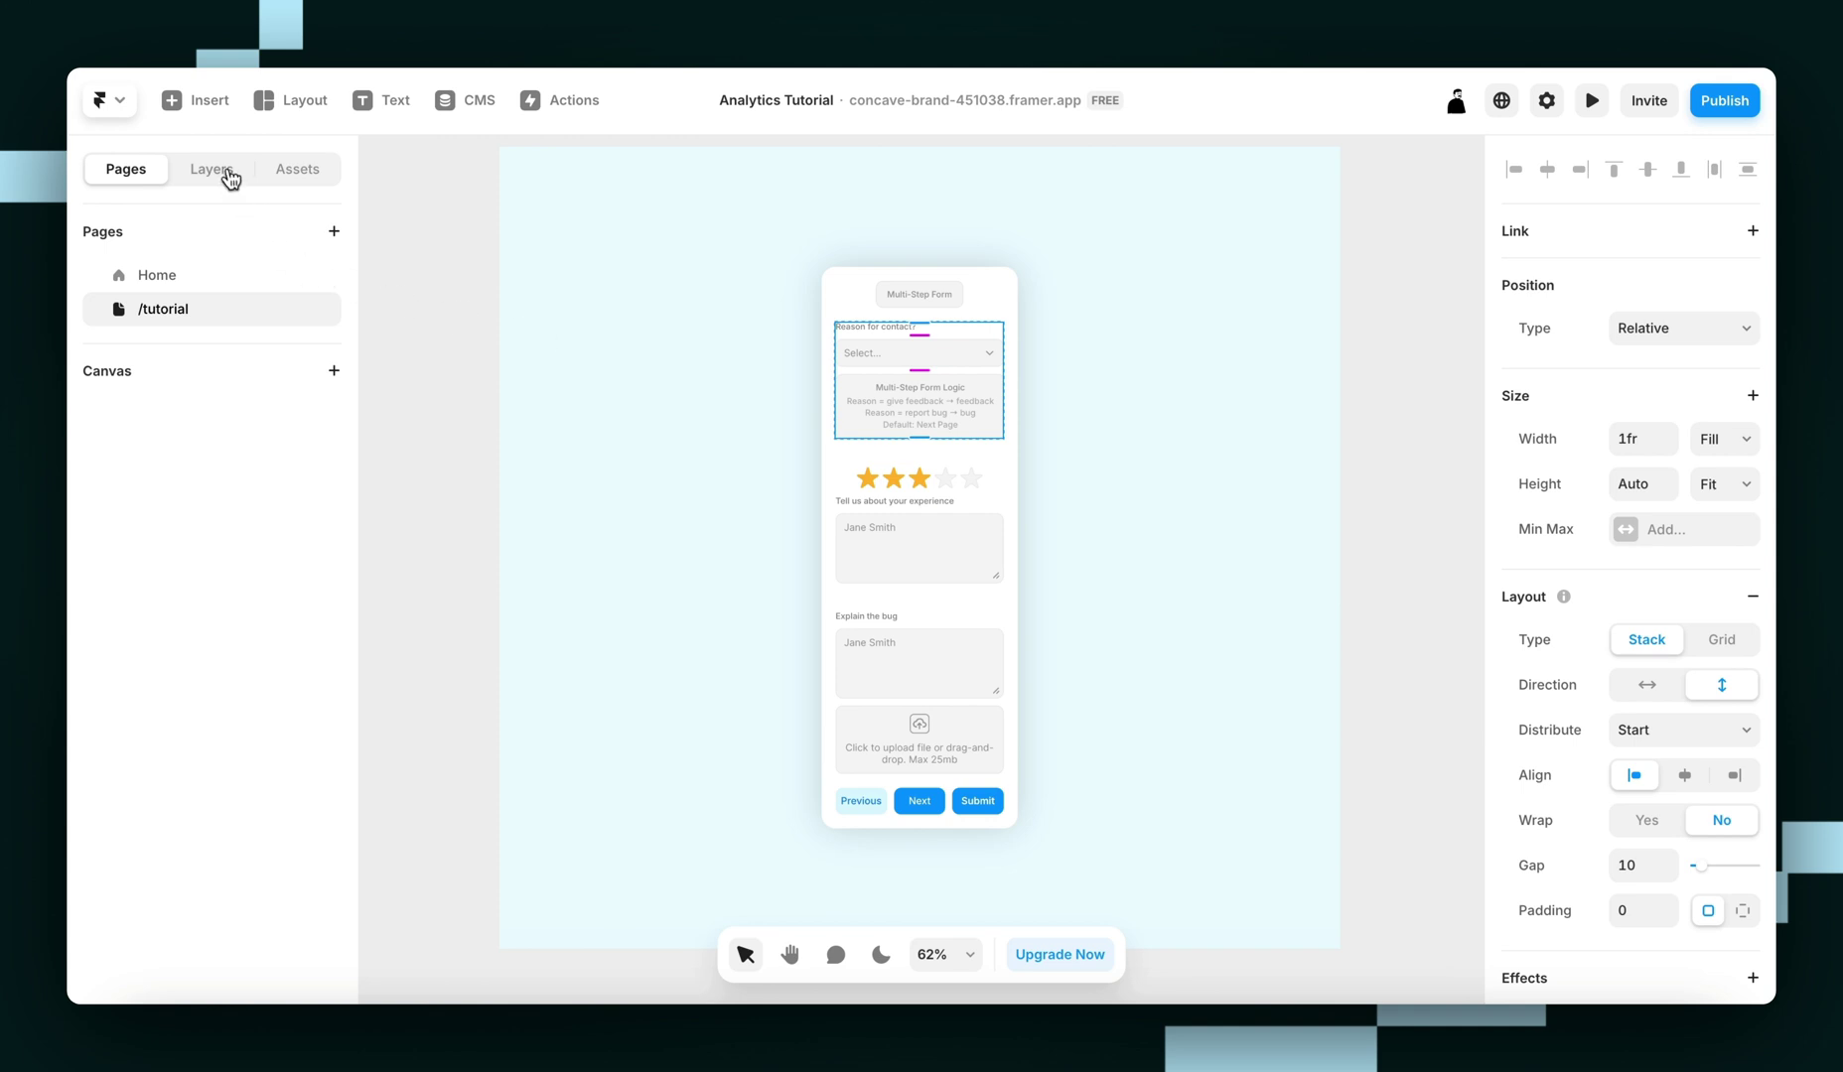
- Inspect the purpose, feedback and bug page stacks in the Layers panel, then deselect
left_click(221, 173)
left_click(225, 477)
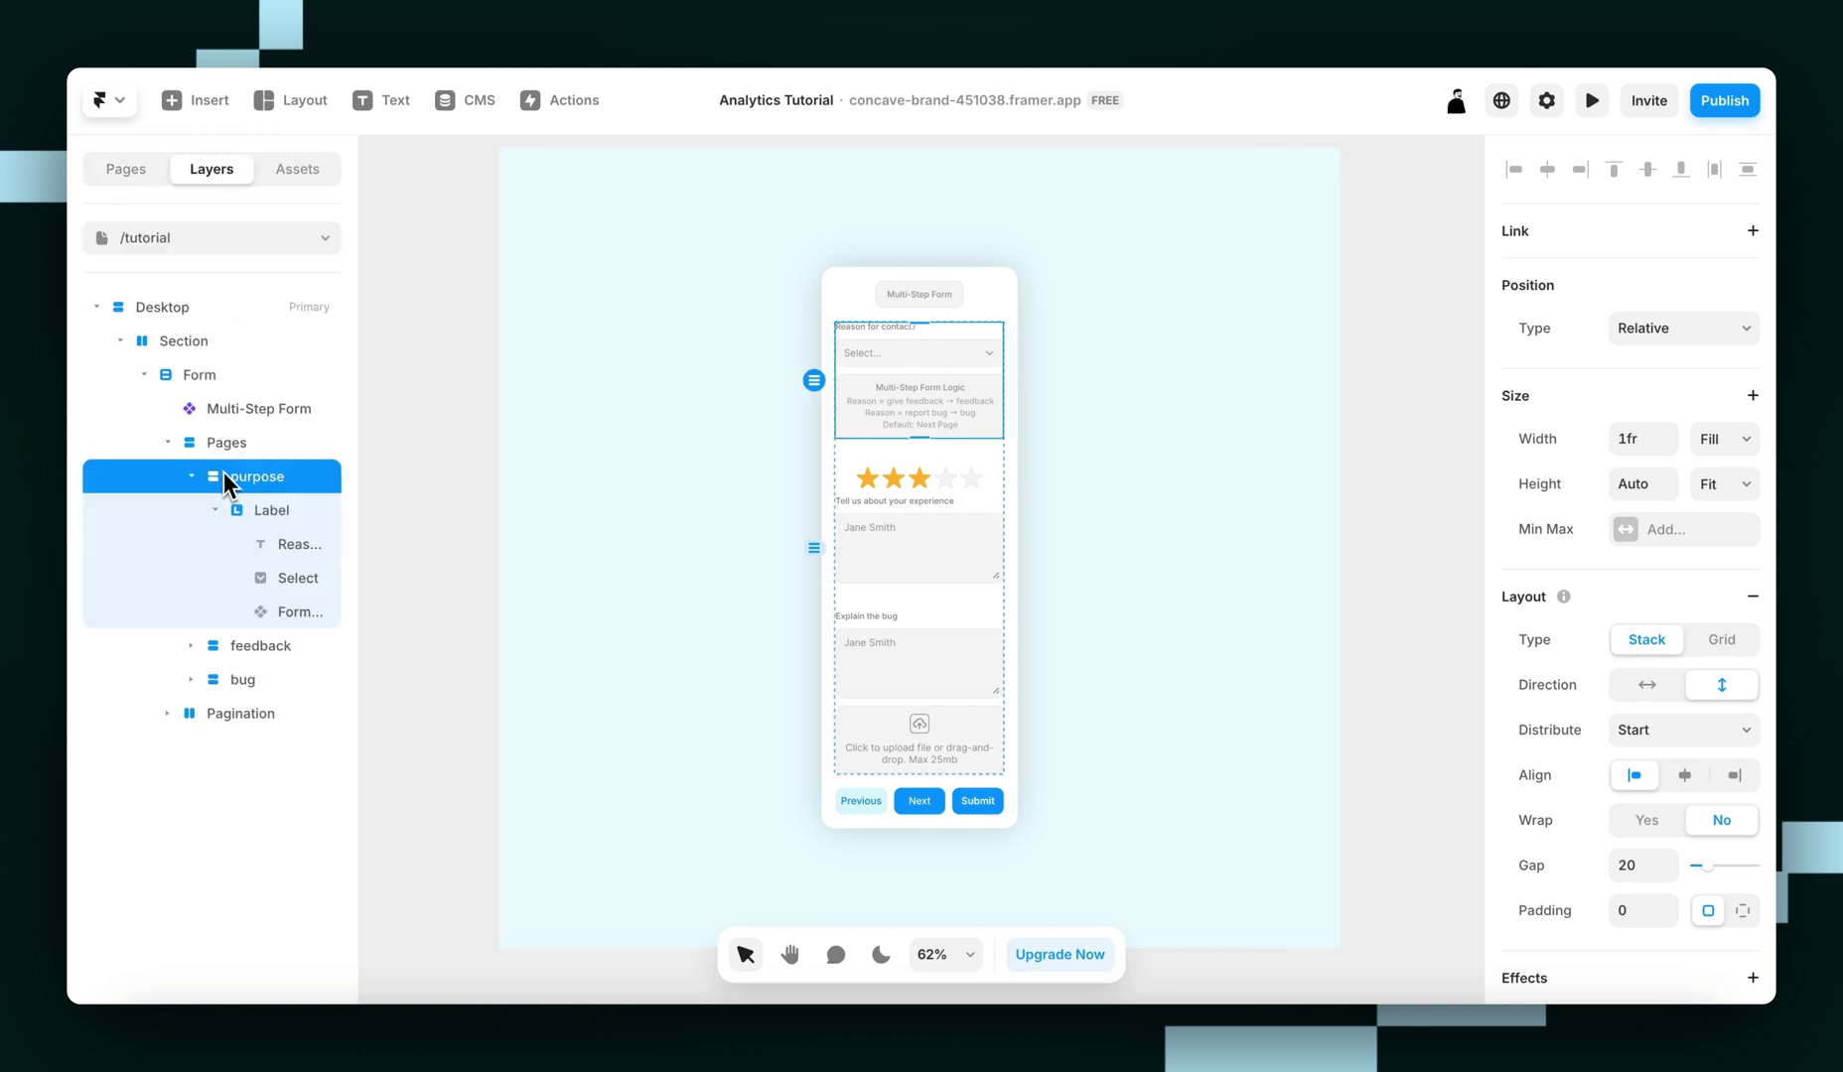
left_click(192, 476)
left_click(253, 516)
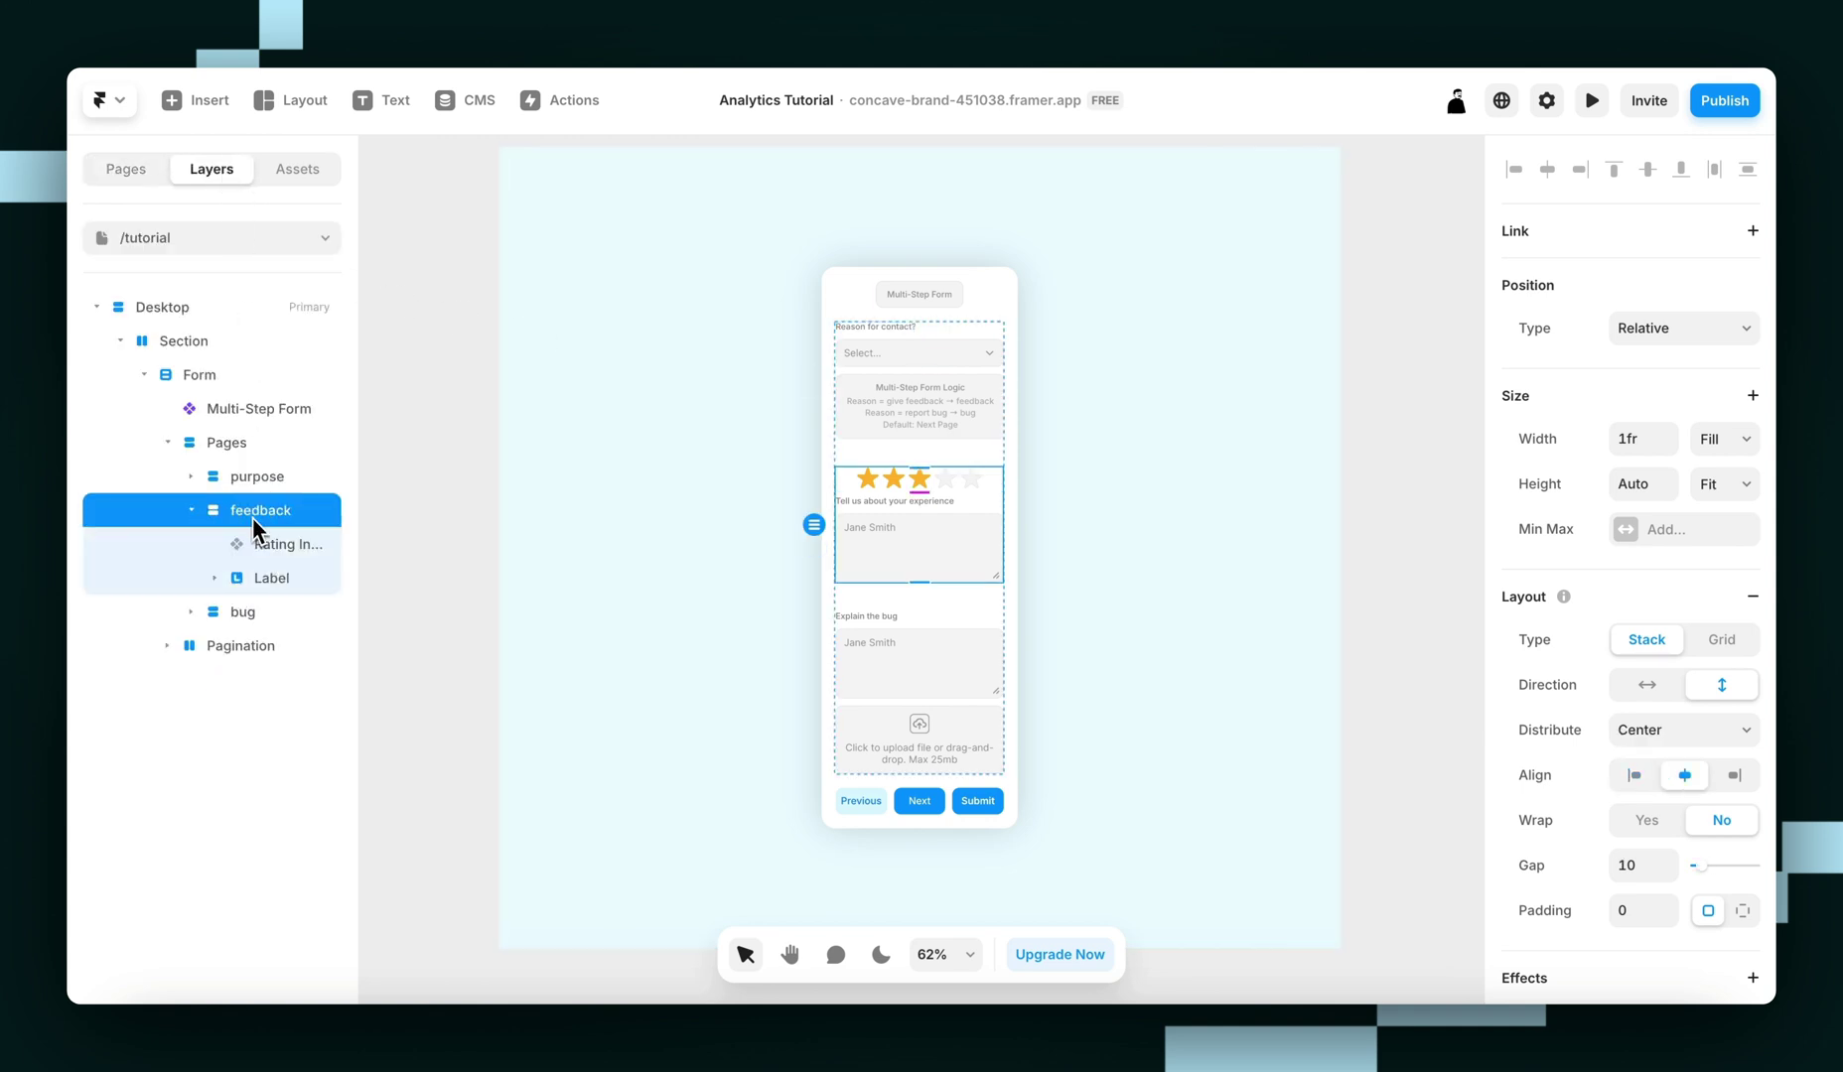
left_click(191, 511)
left_click(231, 548)
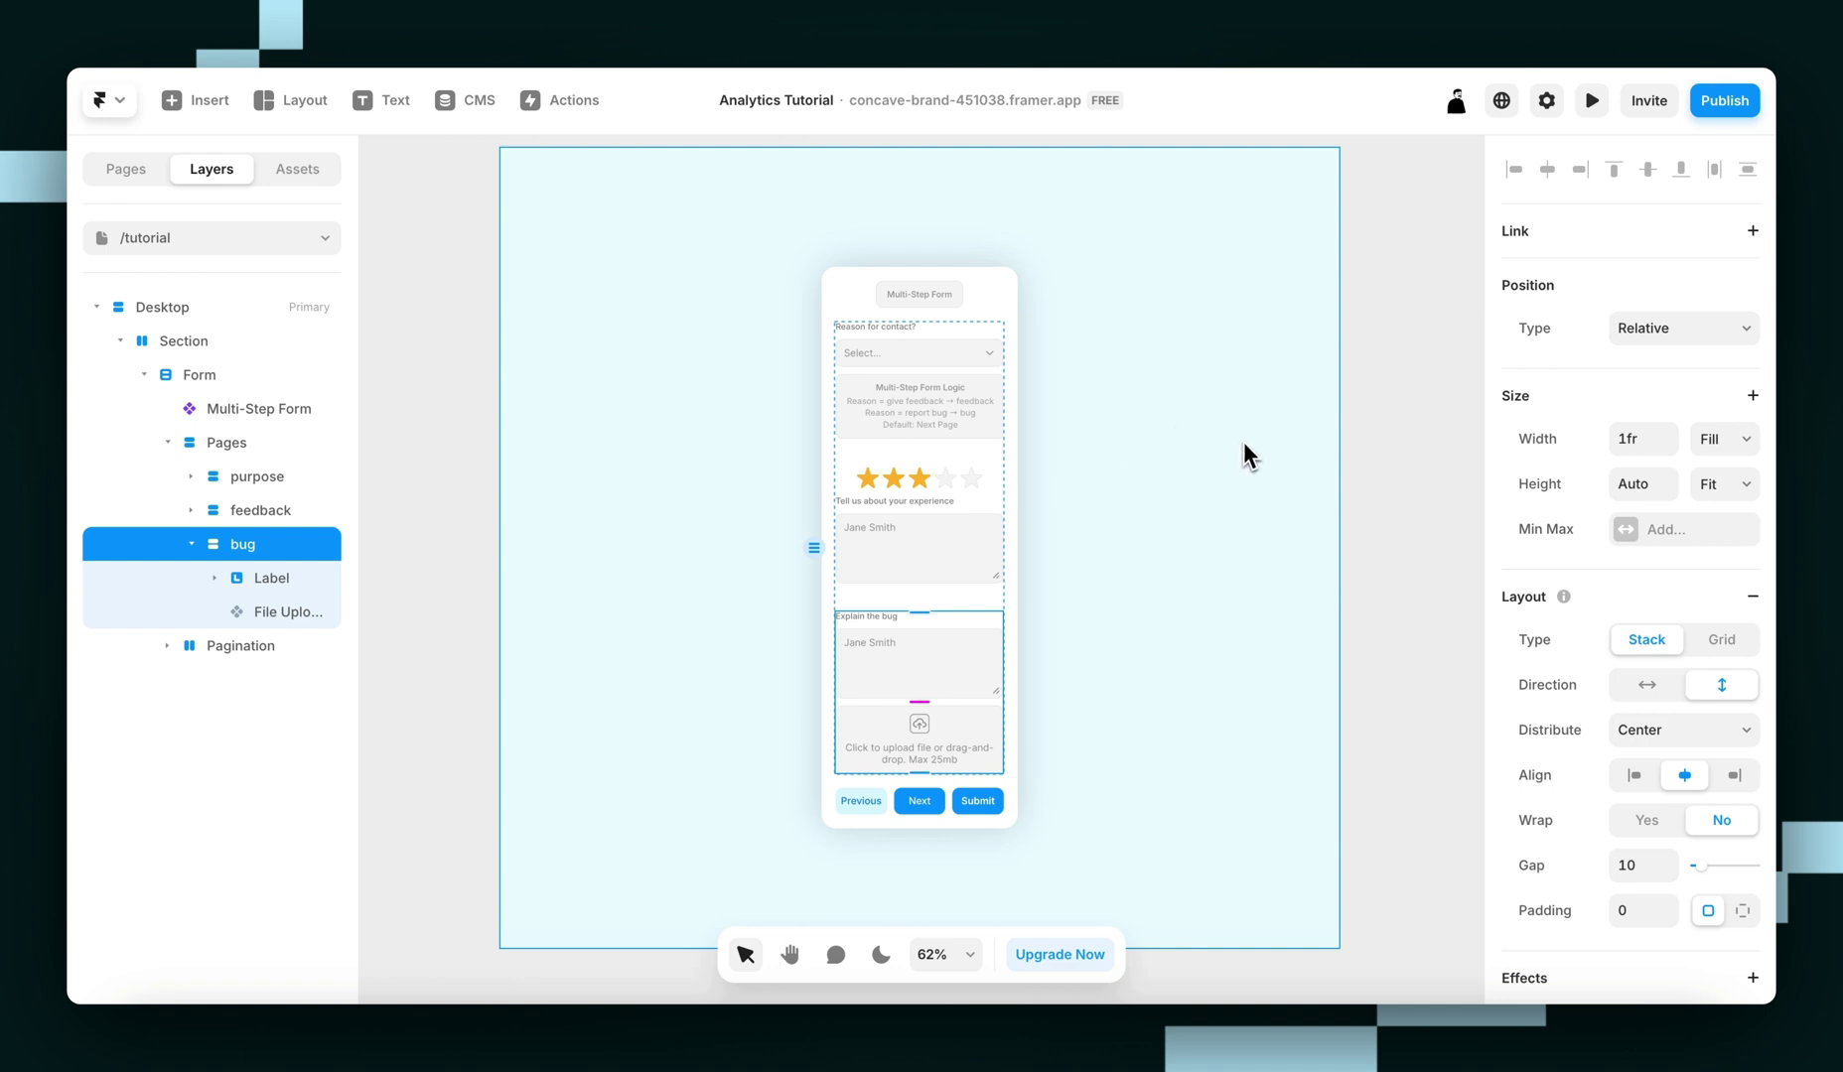
left_click(1432, 712)
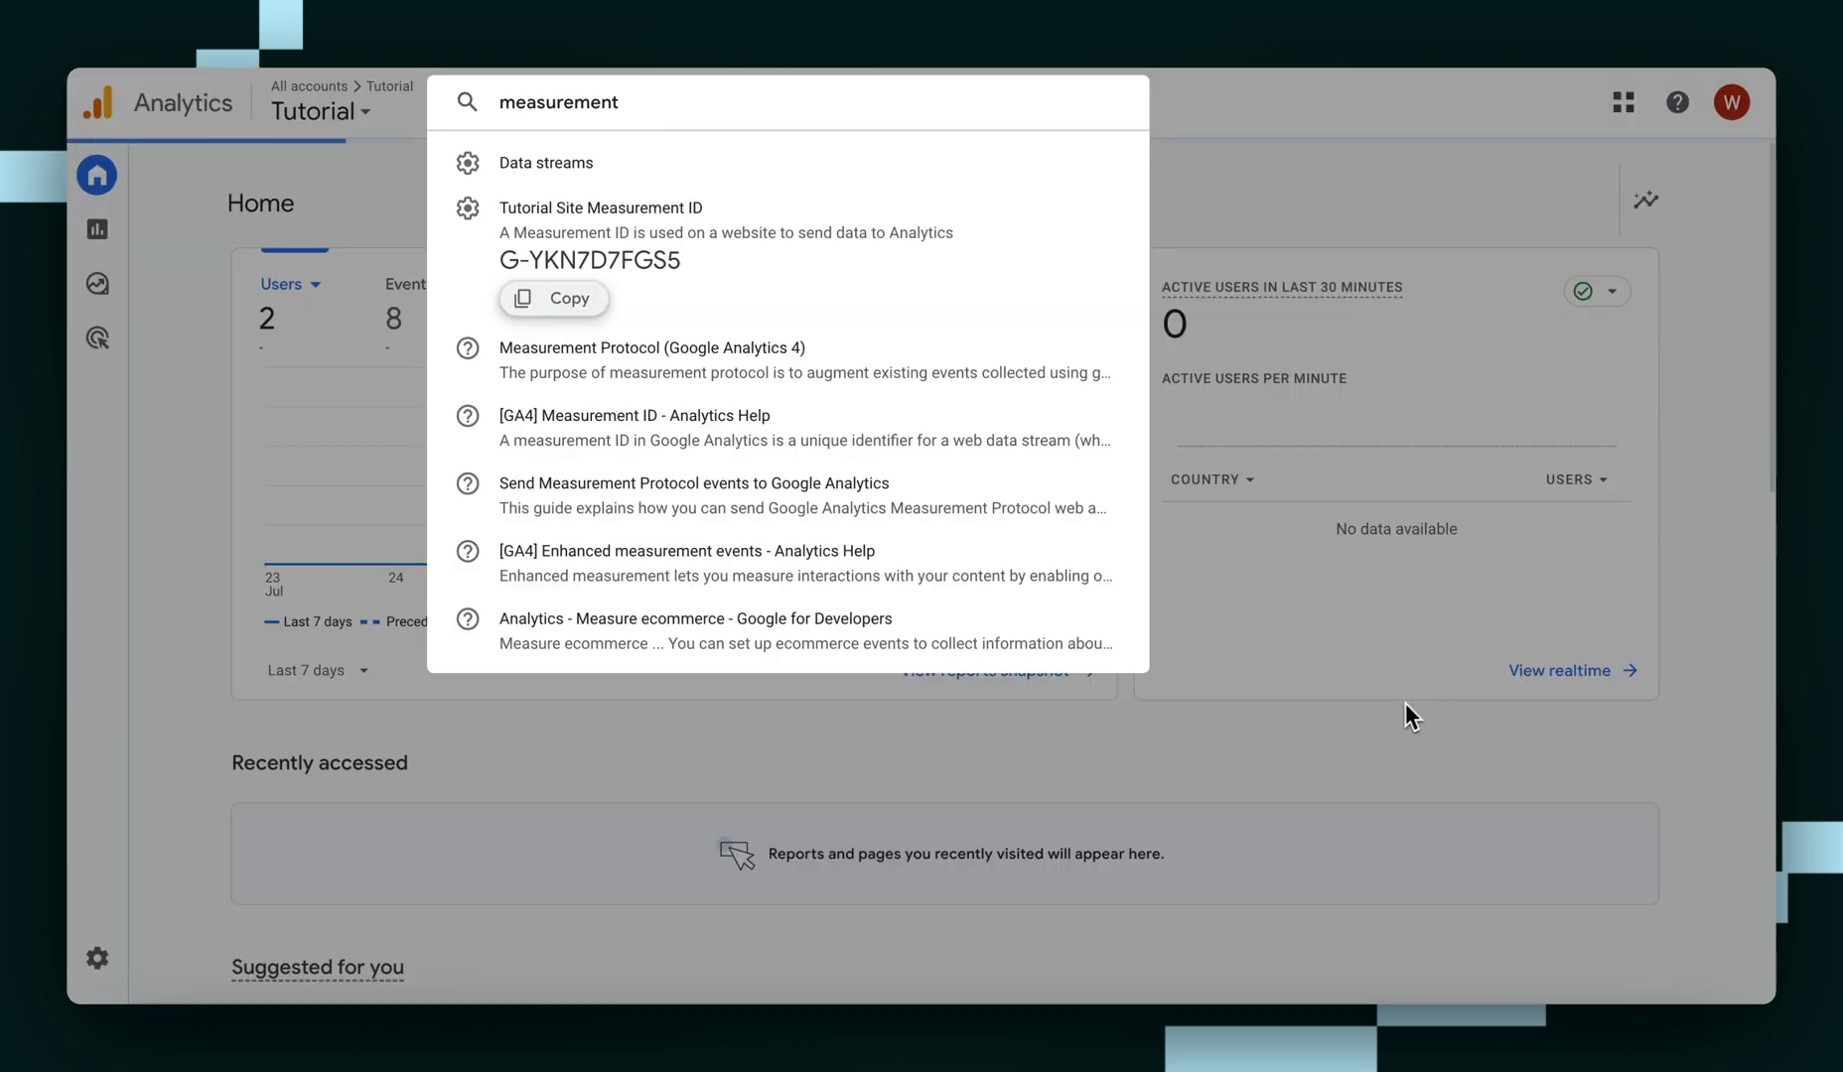
- Close the search and go to Reports > Examine user behavior > Events to view the event table
left_click(1334, 735)
mouse_move(124, 177)
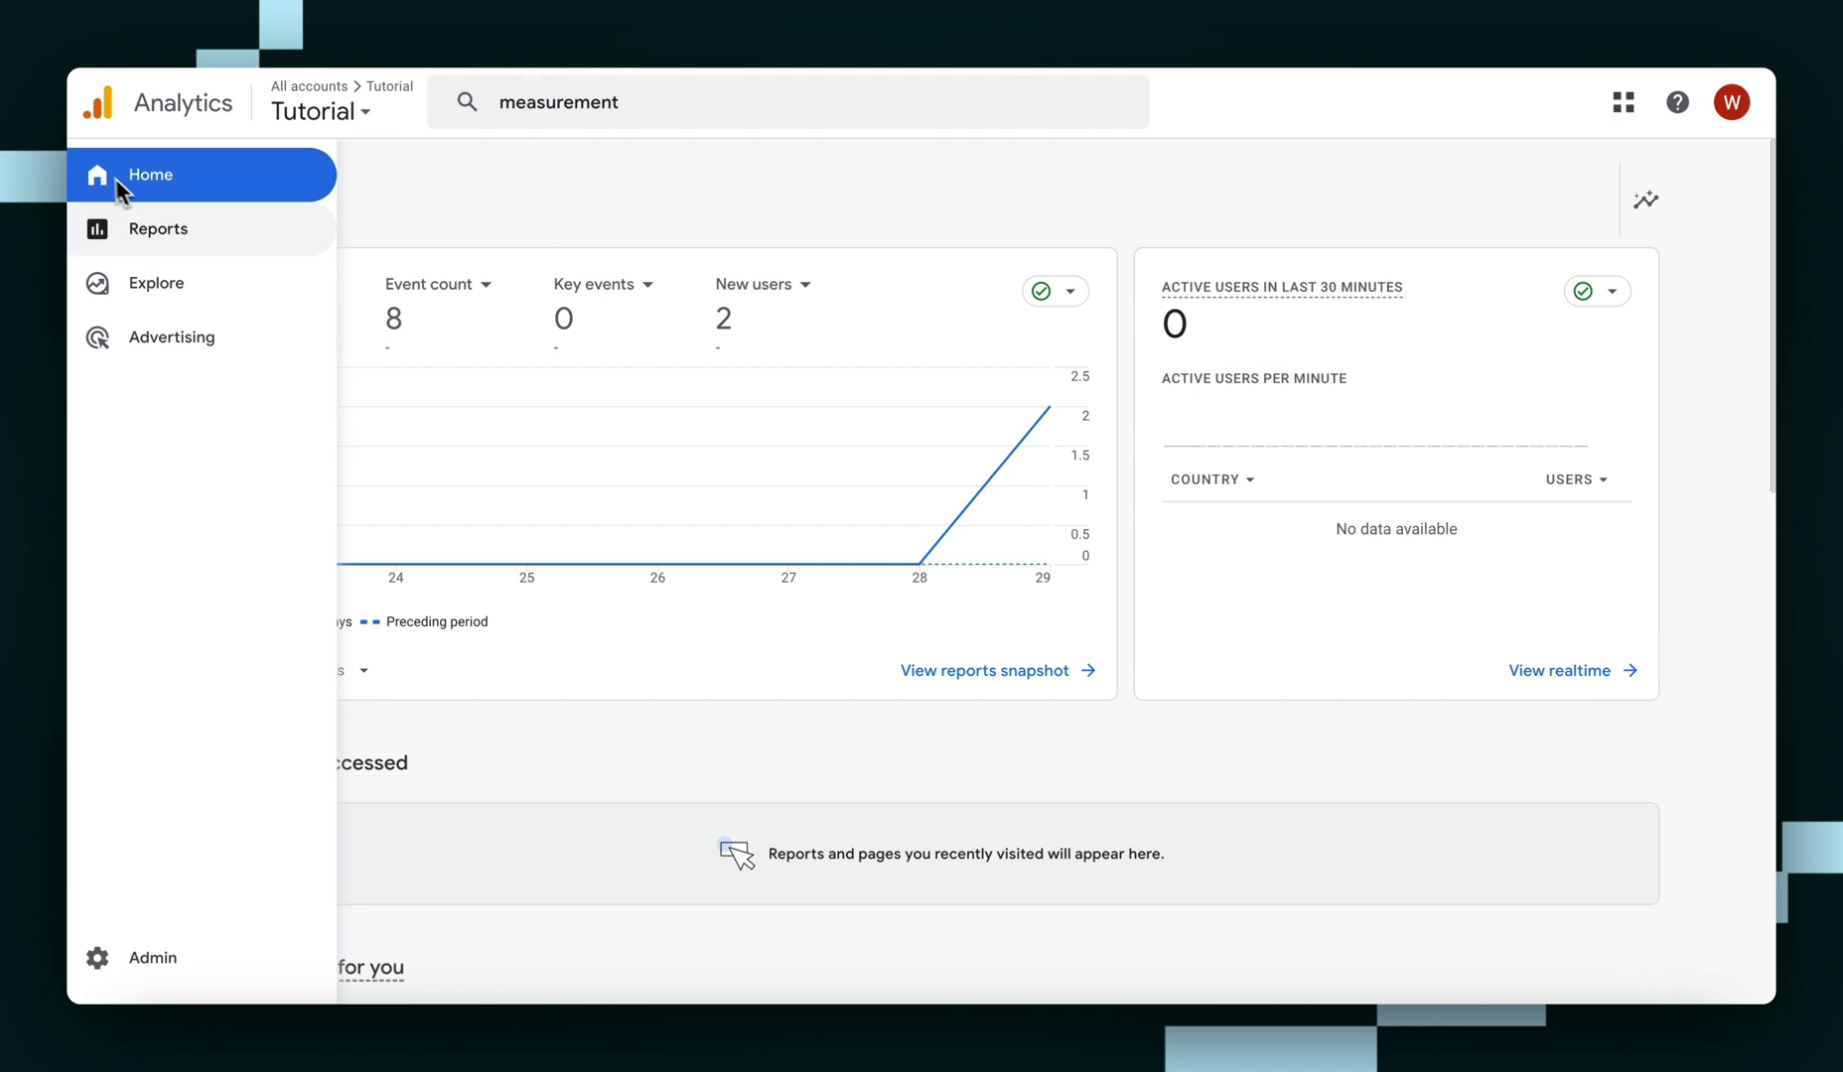
left_click(209, 231)
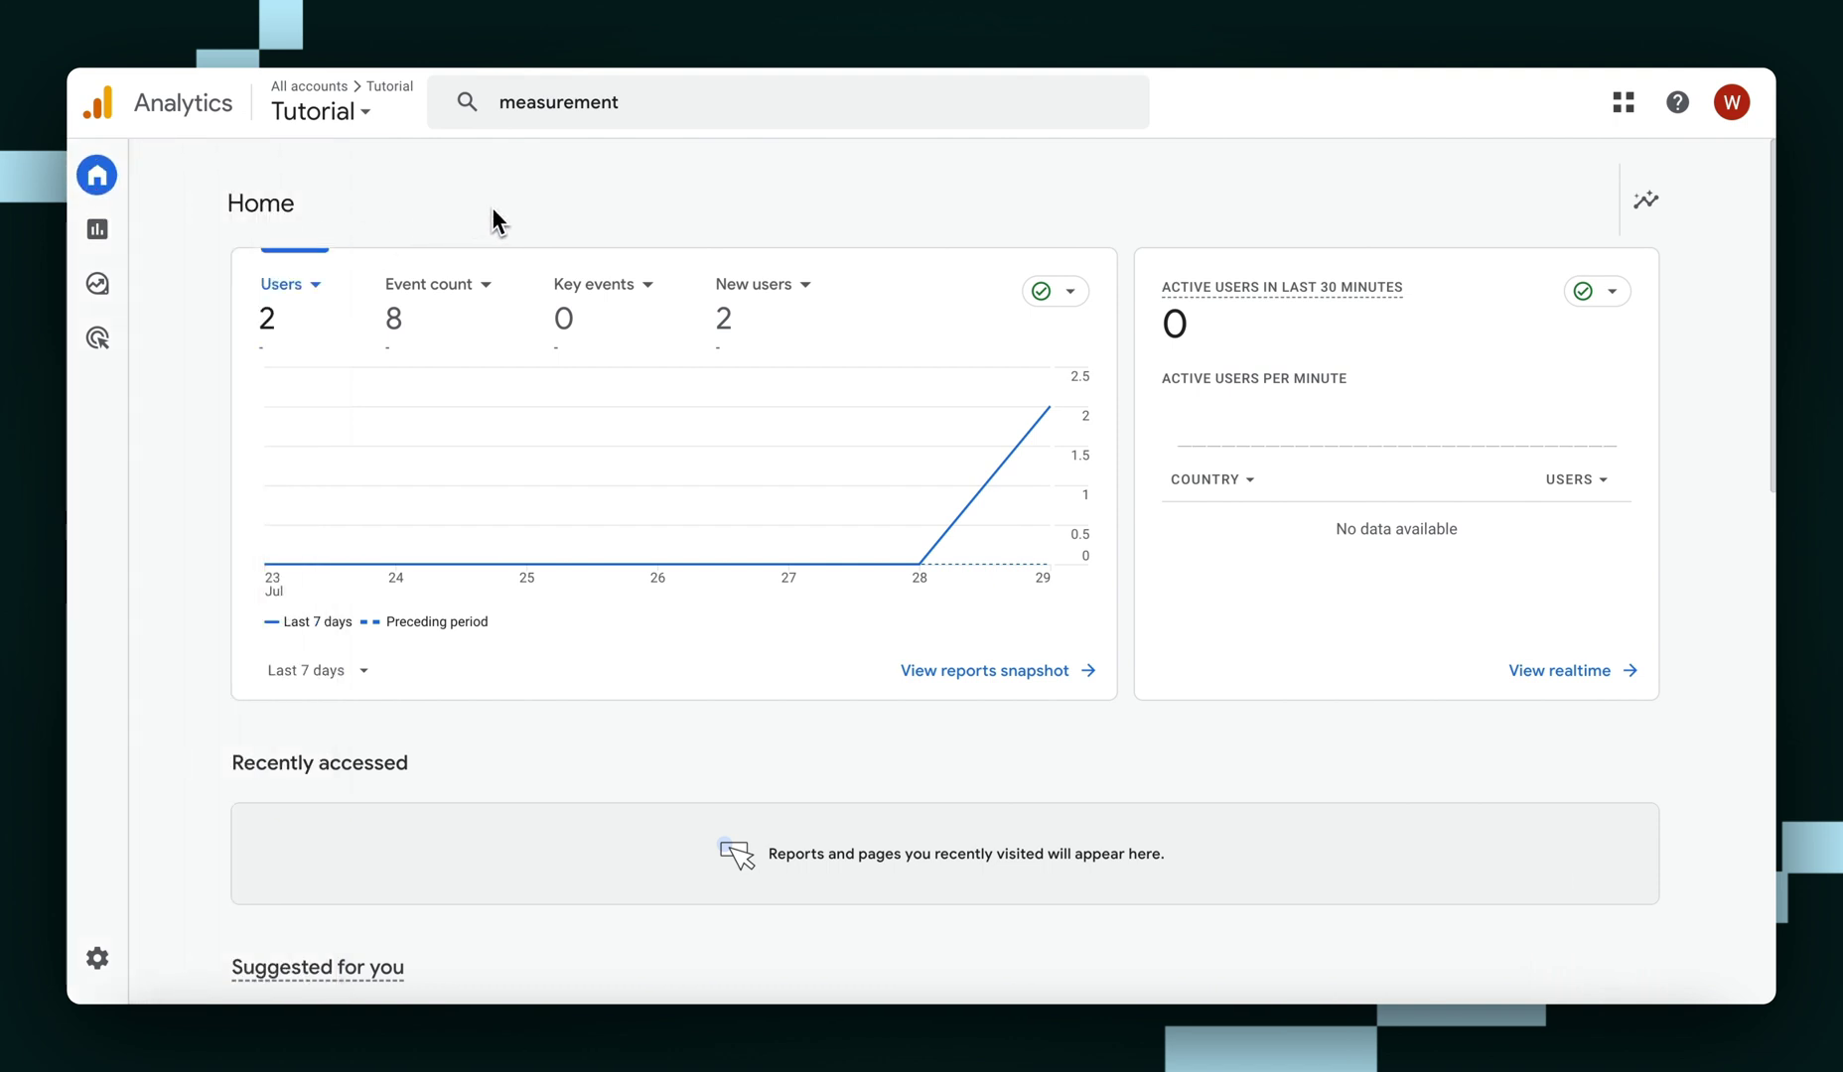
left_click(173, 232)
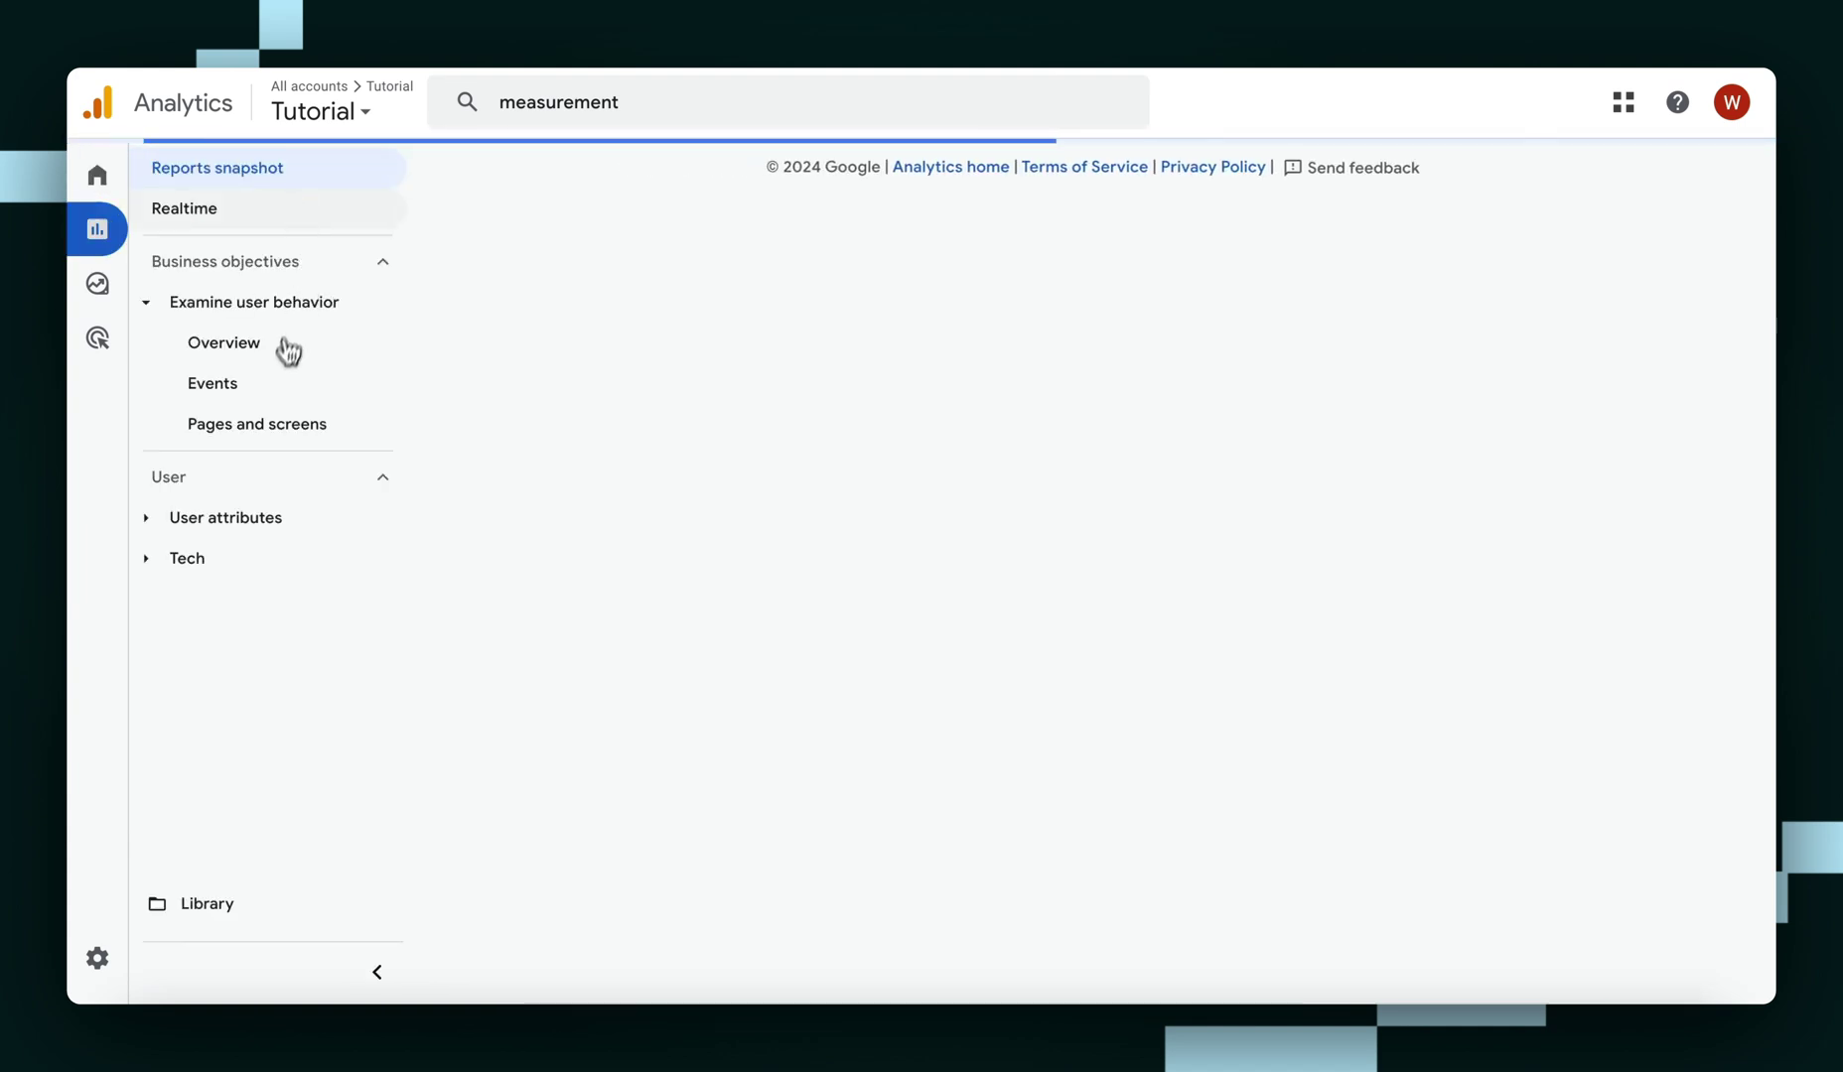
left_click(218, 394)
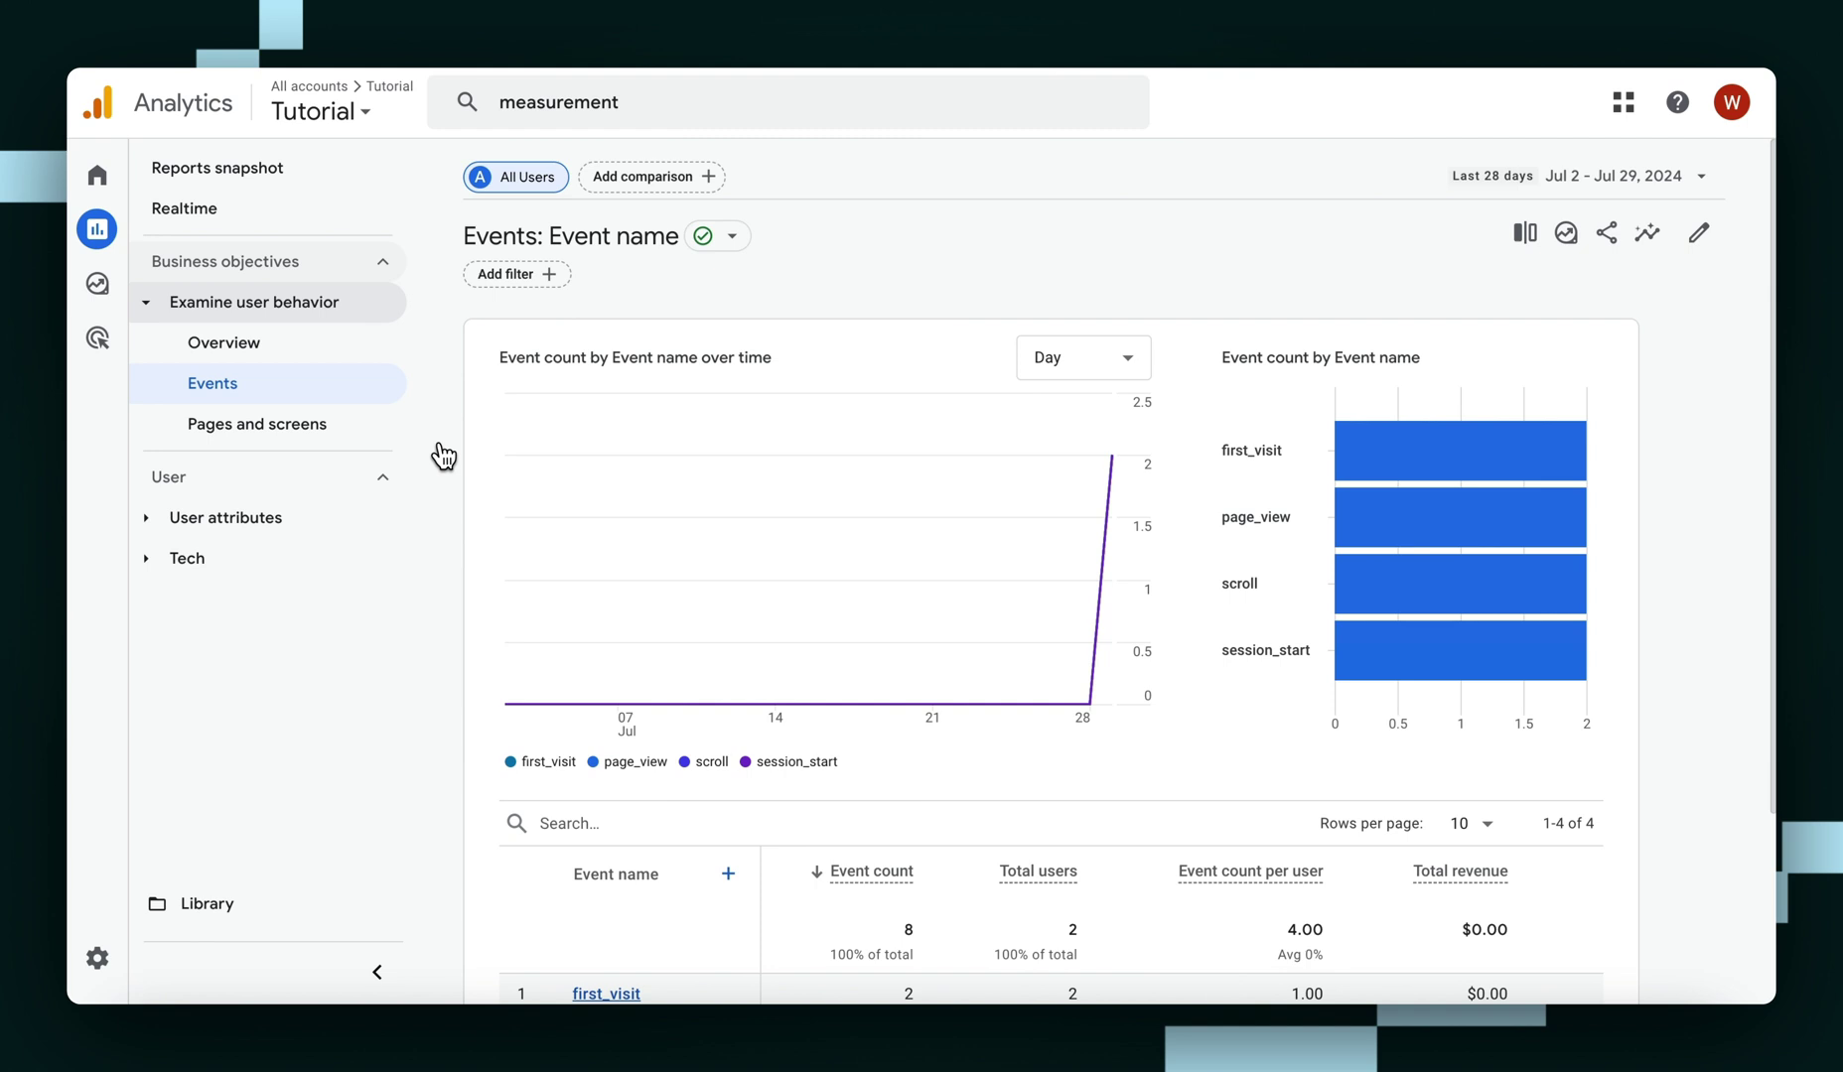
scroll(443, 456, "down", 3)
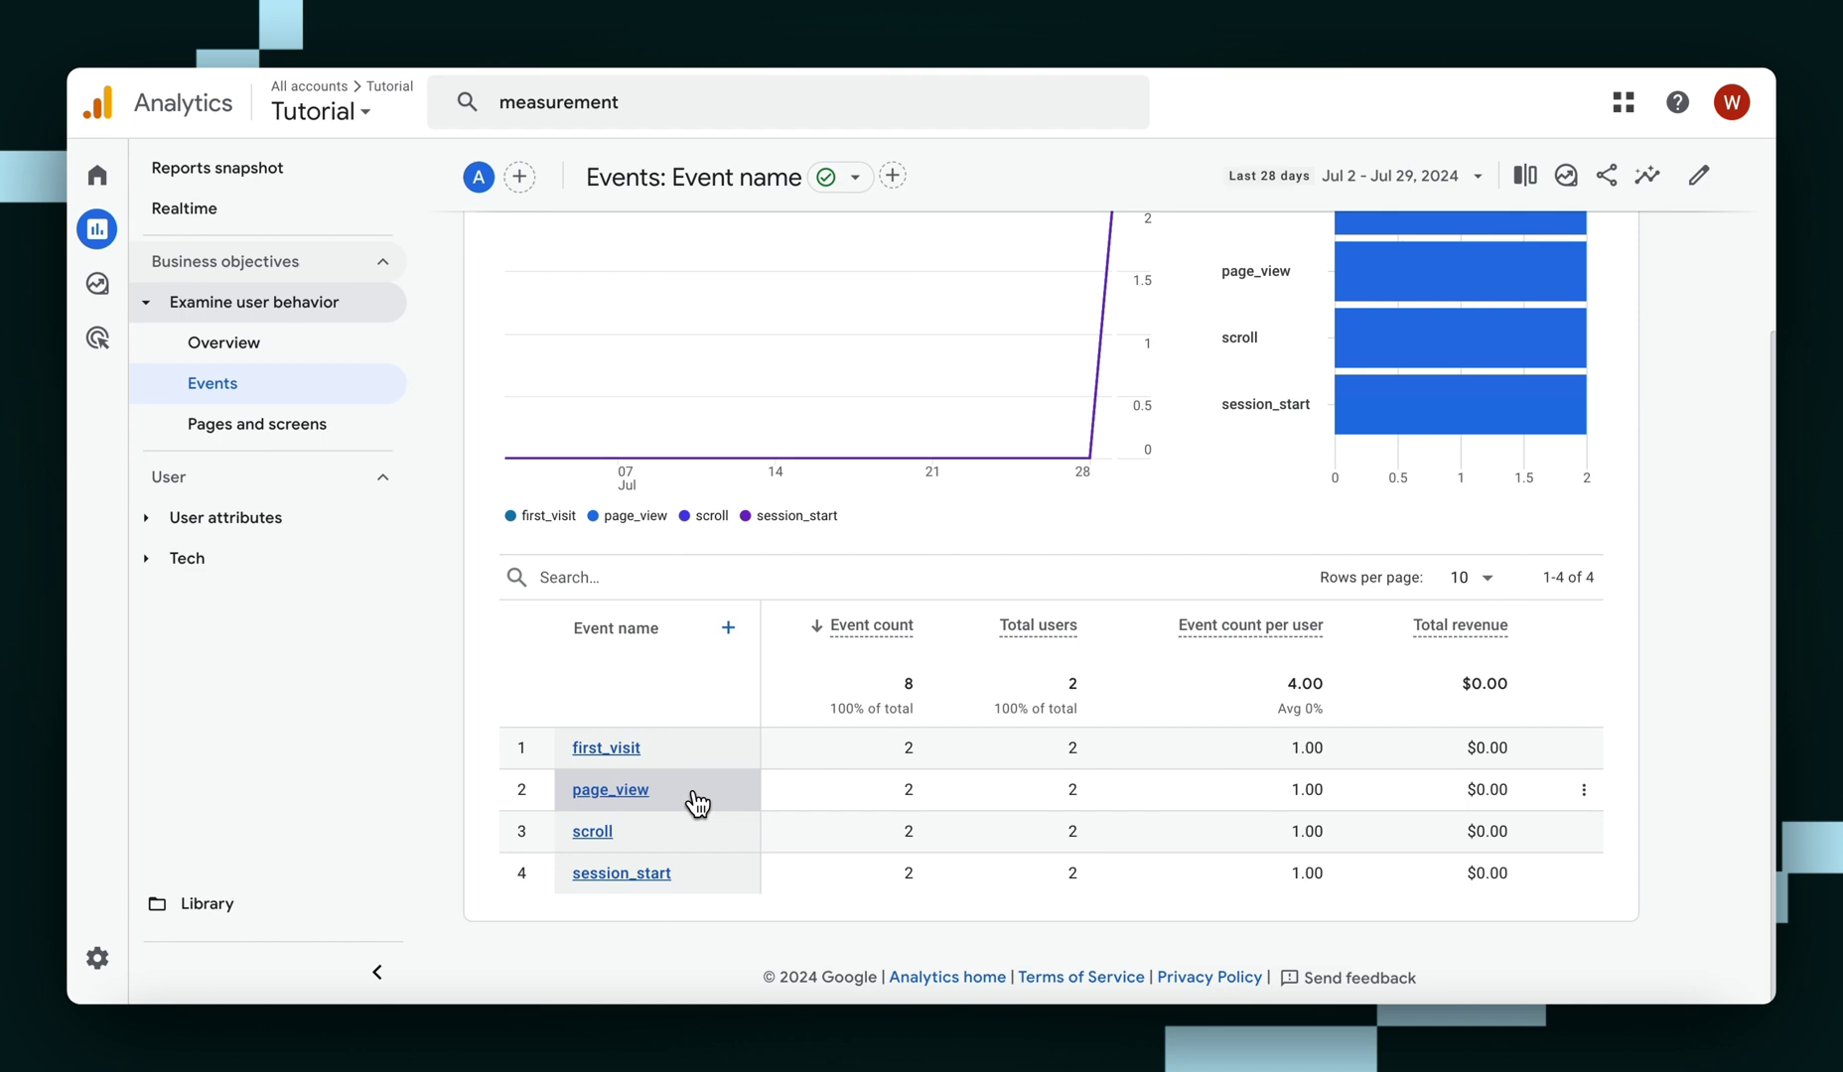
- Open the page_view event and review its event count, total users and per-session cards
left_click(676, 794)
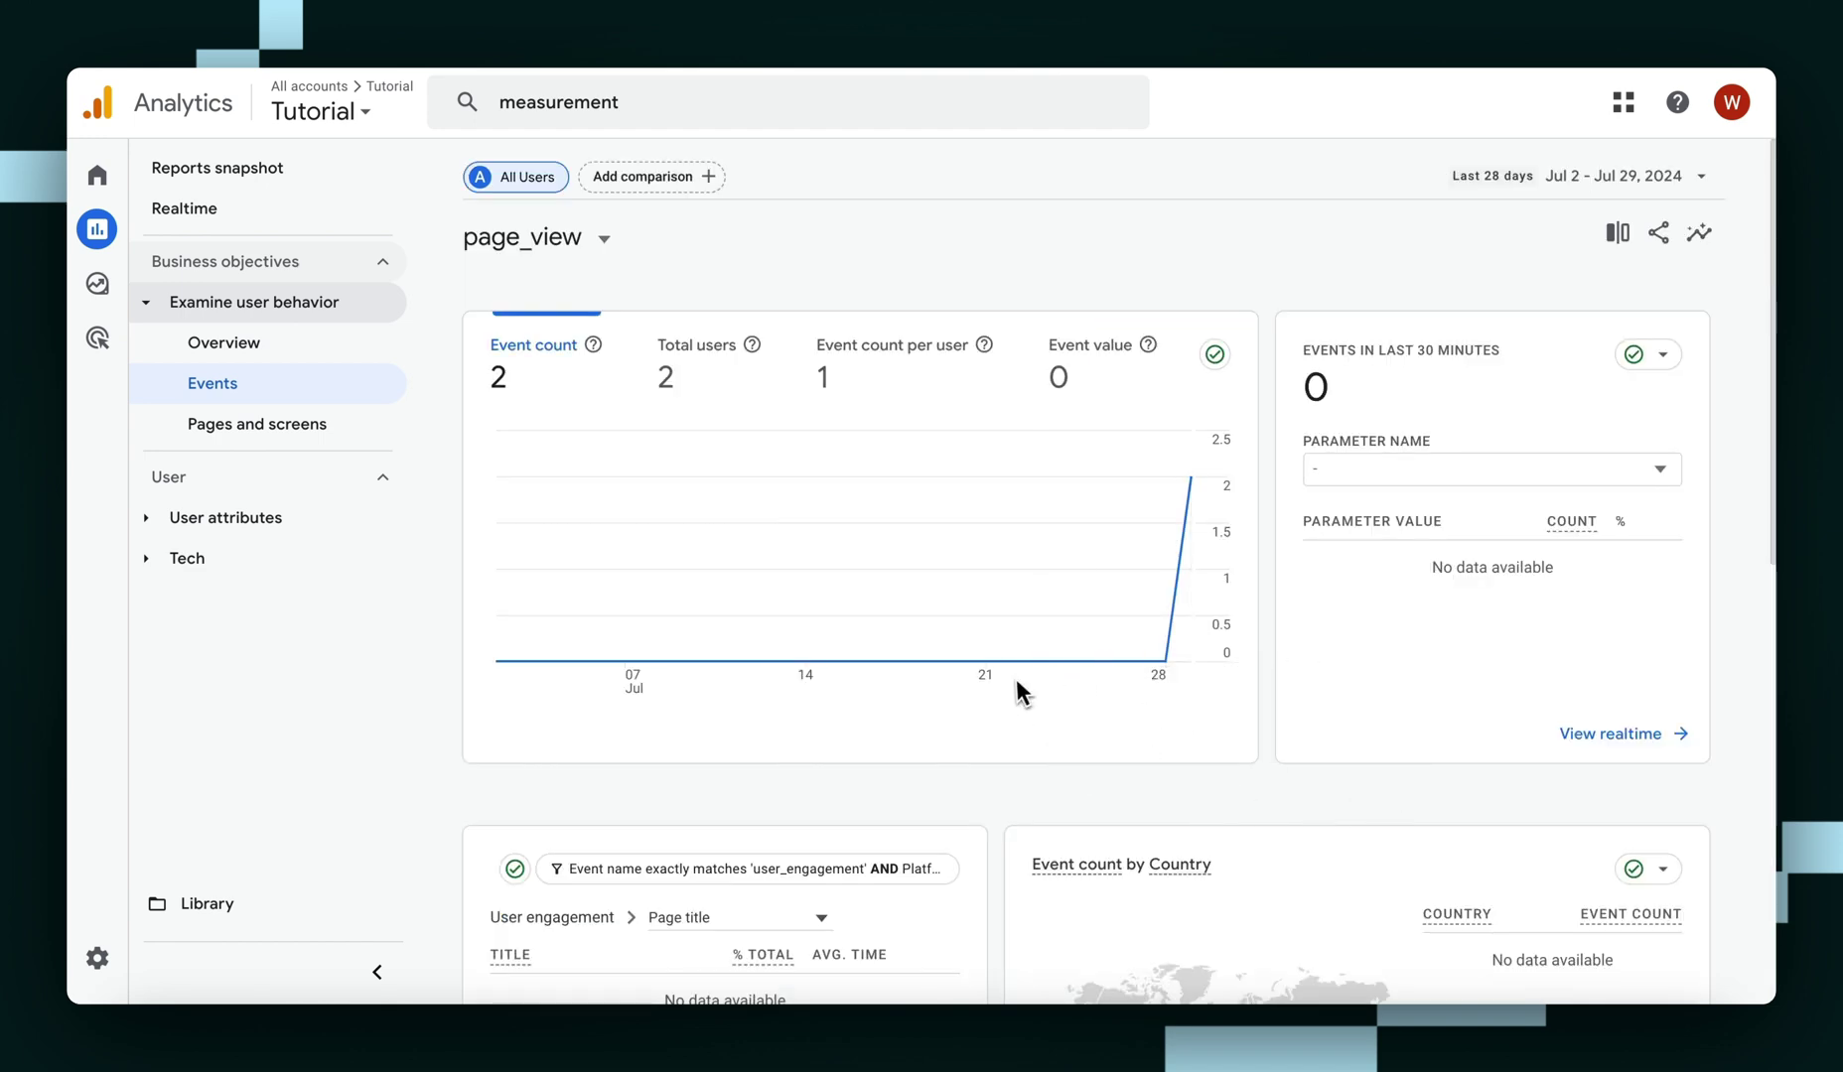
scroll(1008, 692, "down", 2)
scroll(1008, 685, "down", 7)
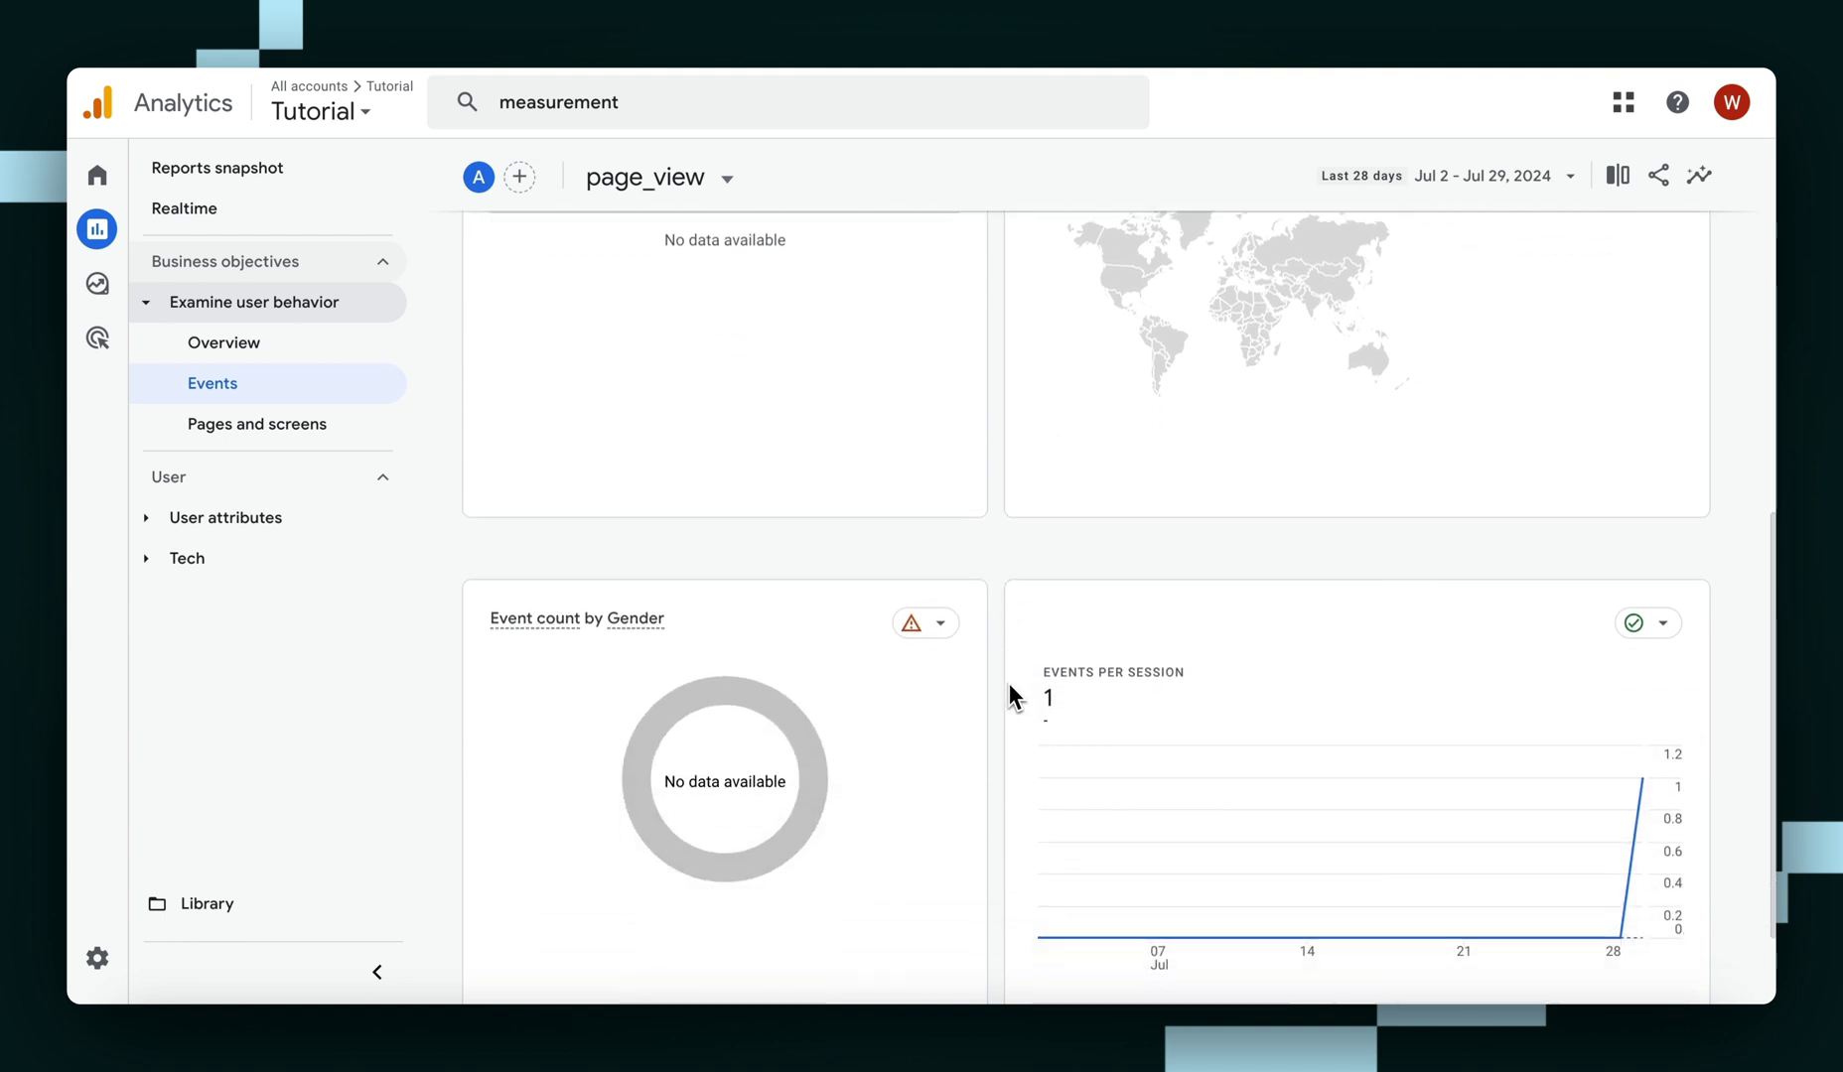
scroll(1009, 695, "down", 1)
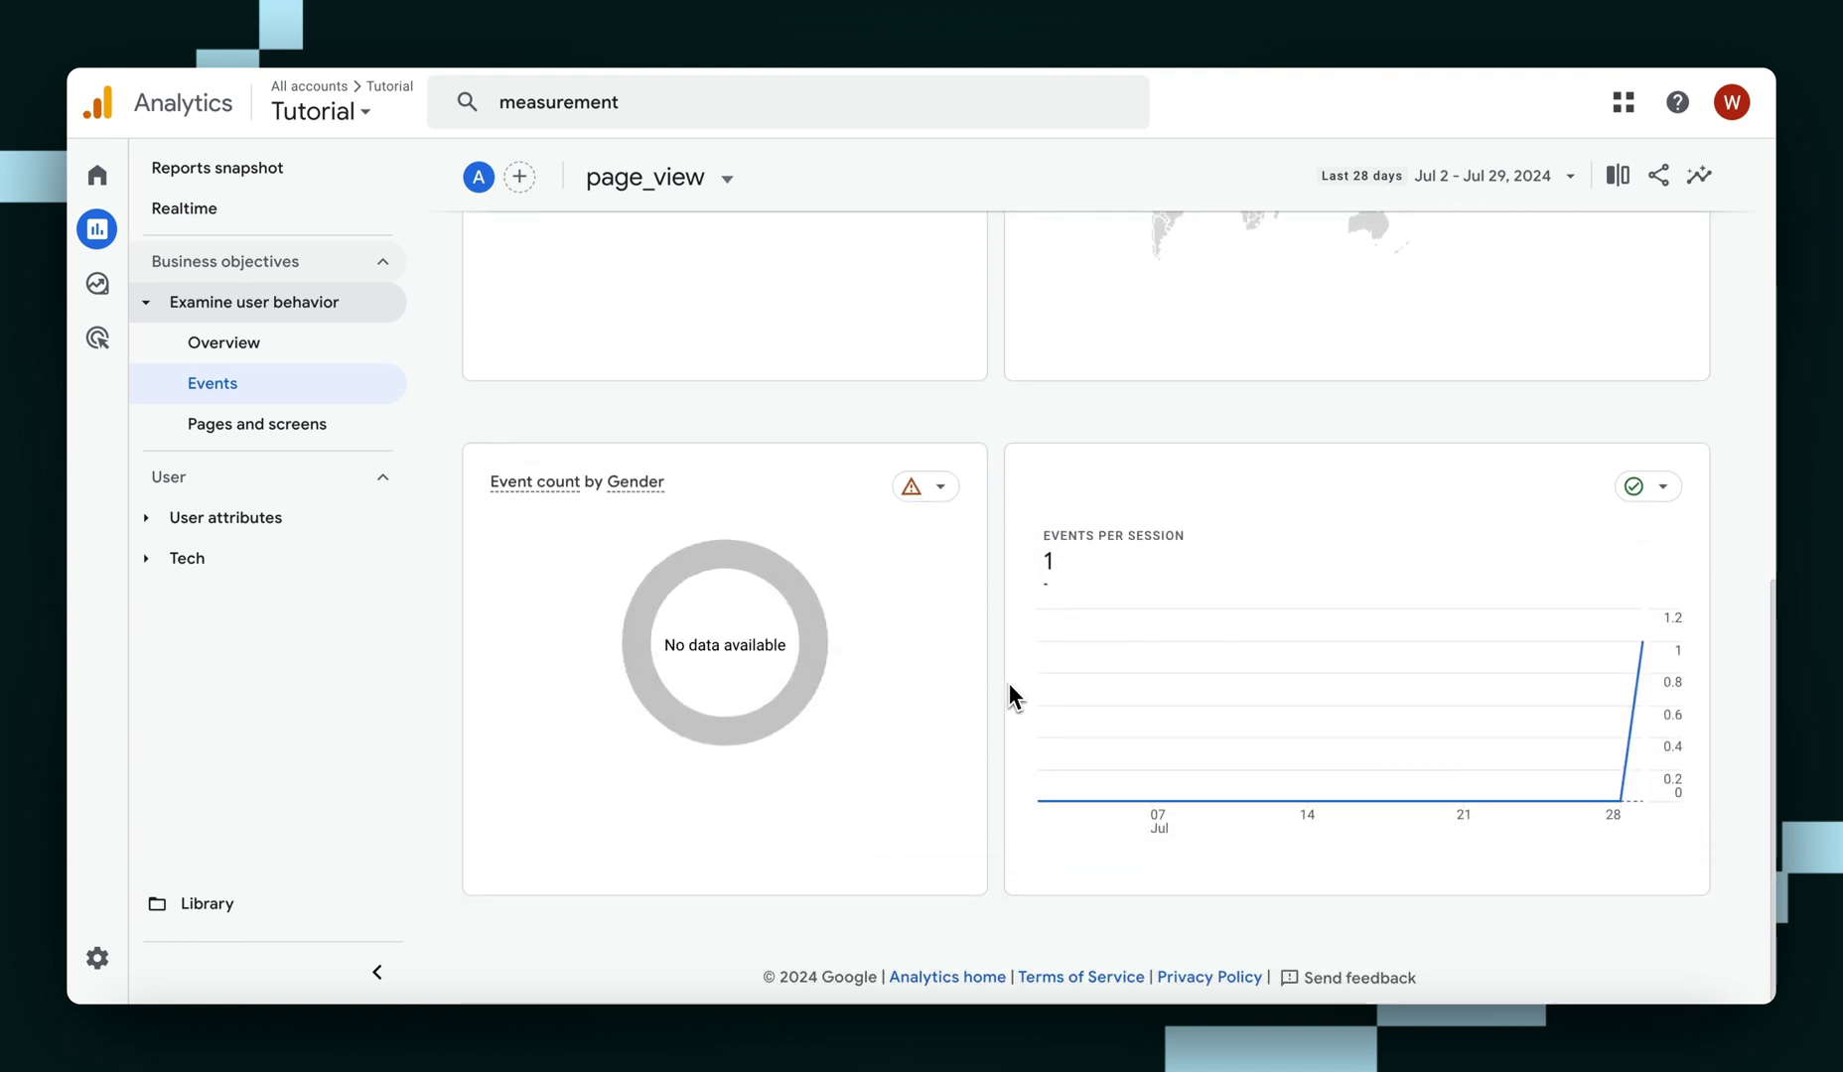